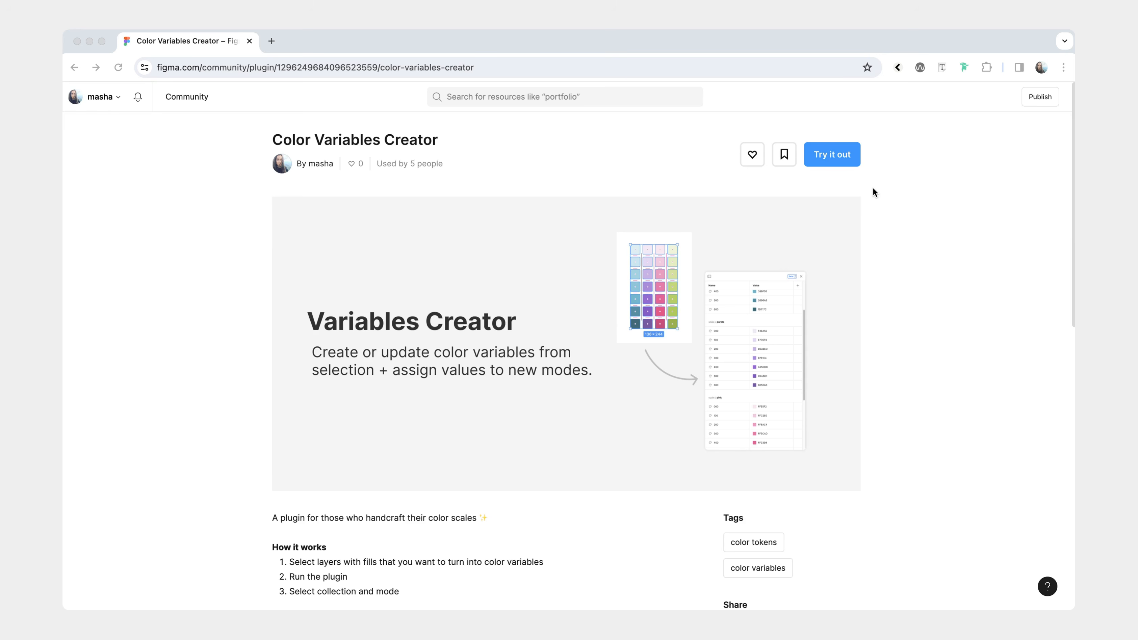
Try out the Color Variables Creator plugin in a copy under your own teams and check its local variables
click(829, 155)
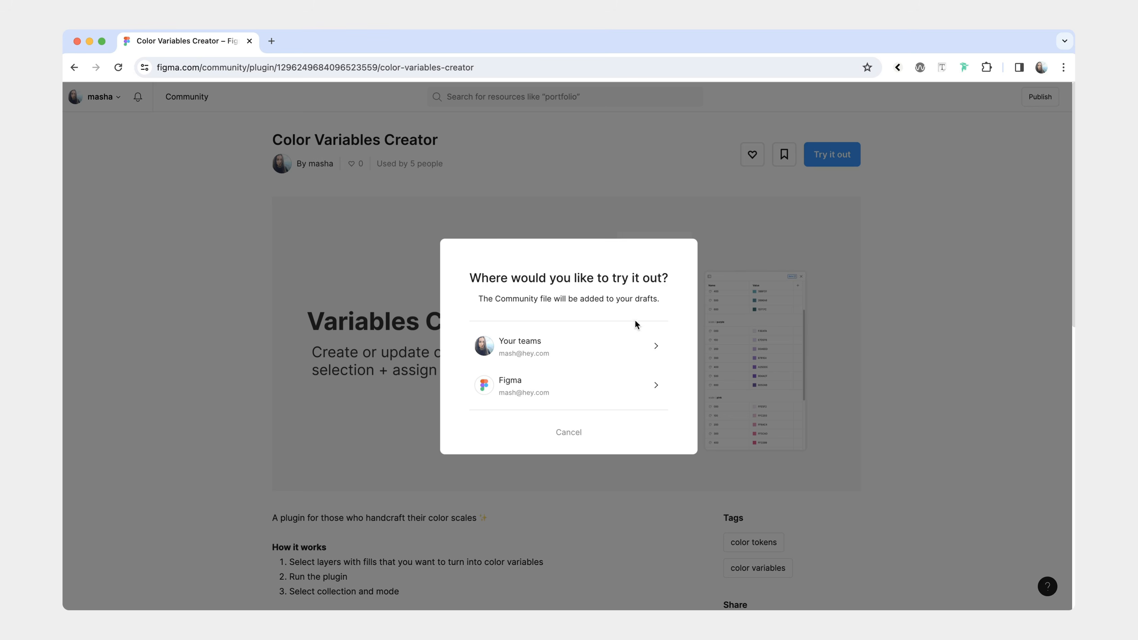
click(632, 339)
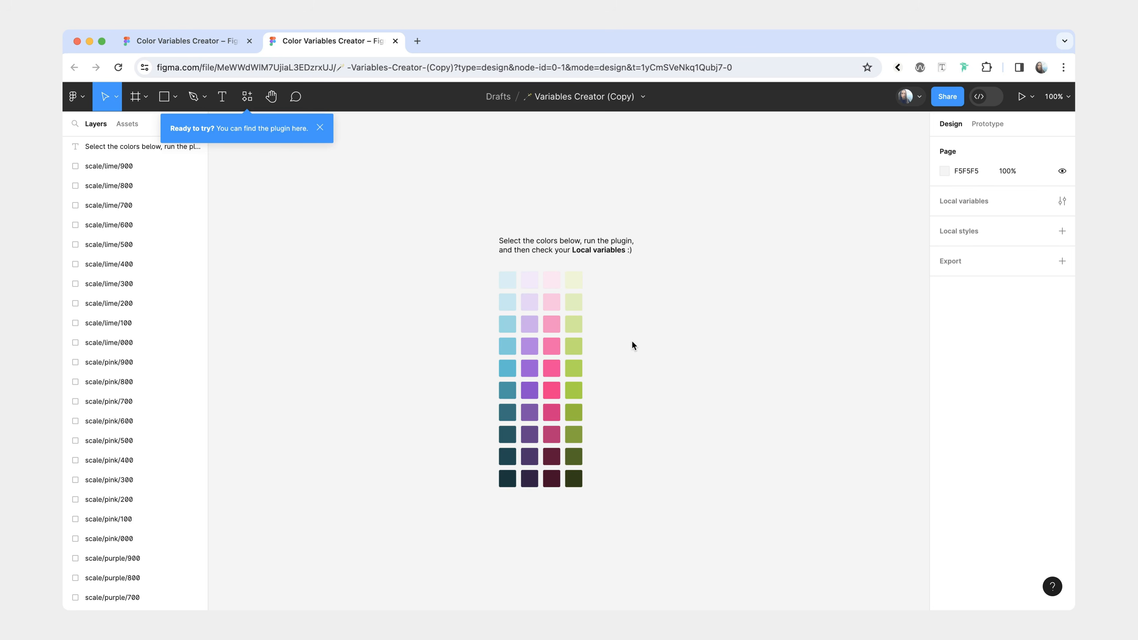
drag(479, 268, 677, 574)
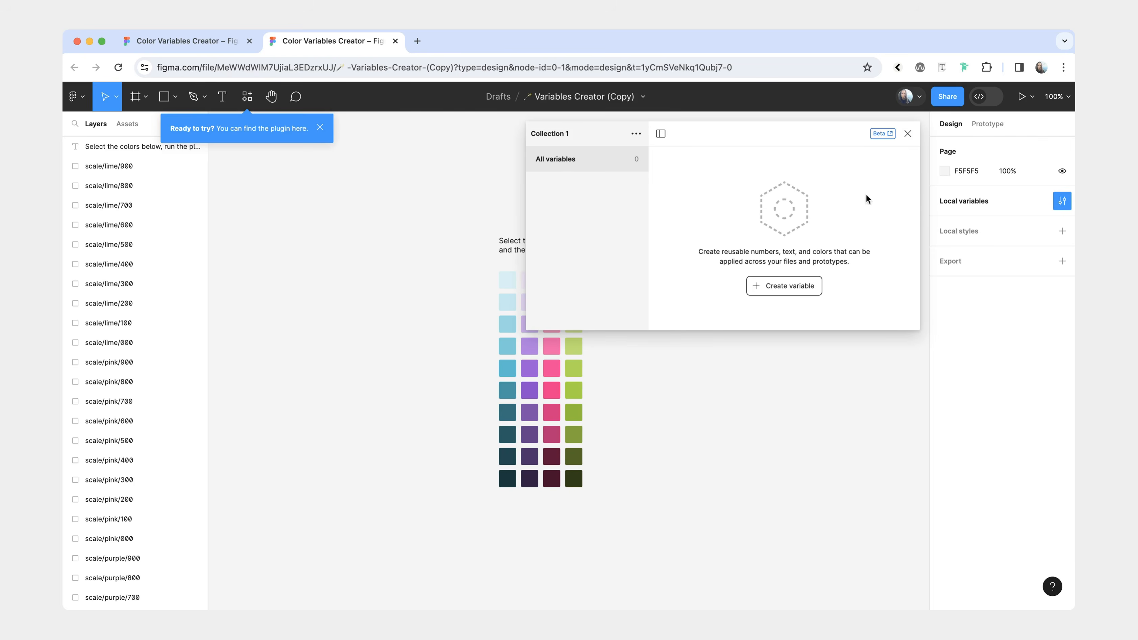
click(913, 137)
Select all the color swatches and create variables from them in a new collection with Color Variables Creator
drag(482, 267, 639, 542)
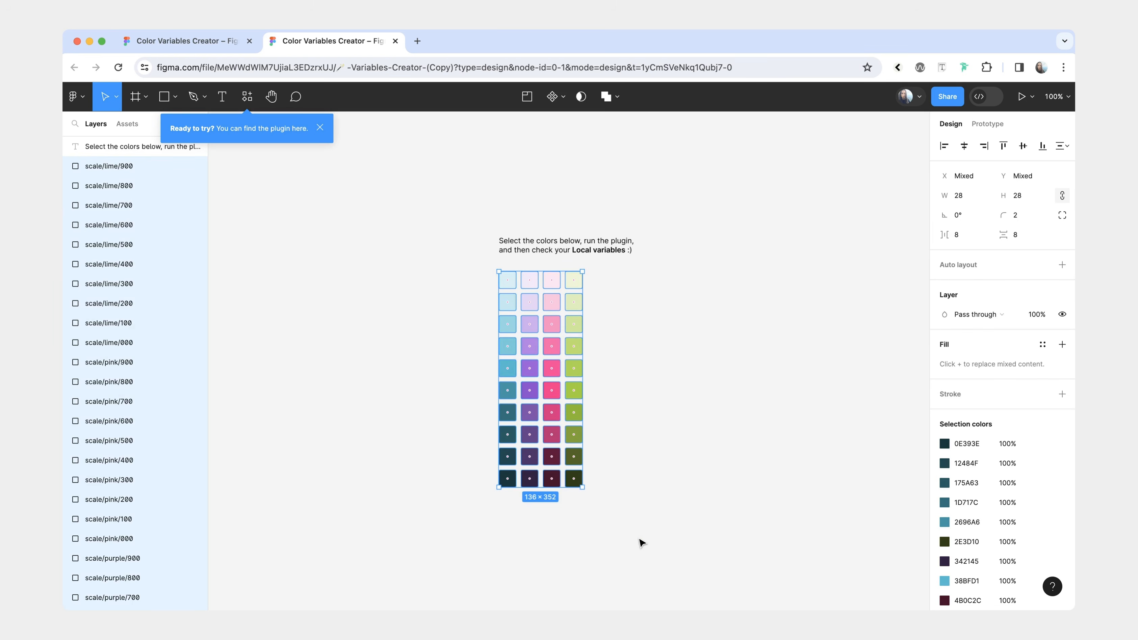
click(247, 96)
click(304, 239)
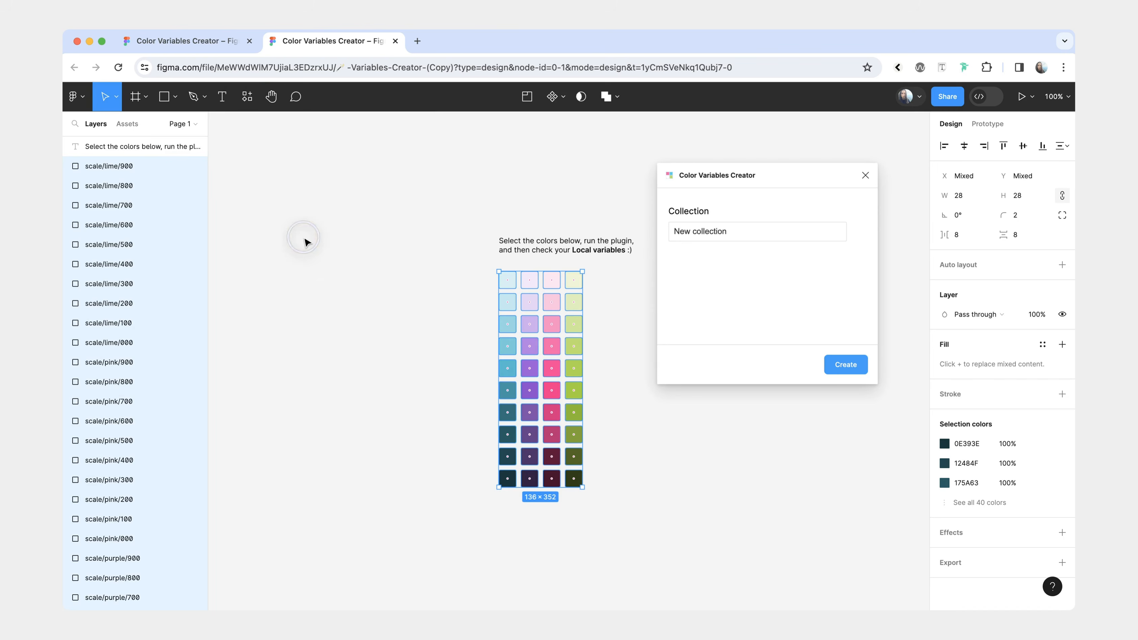
click(765, 233)
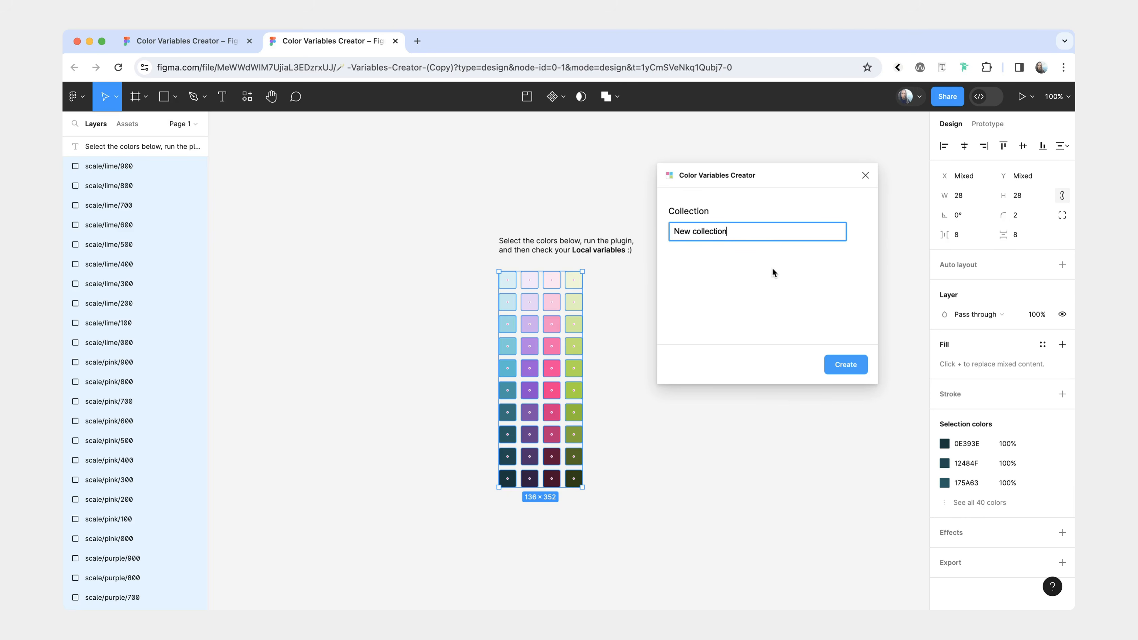
click(848, 365)
click(847, 361)
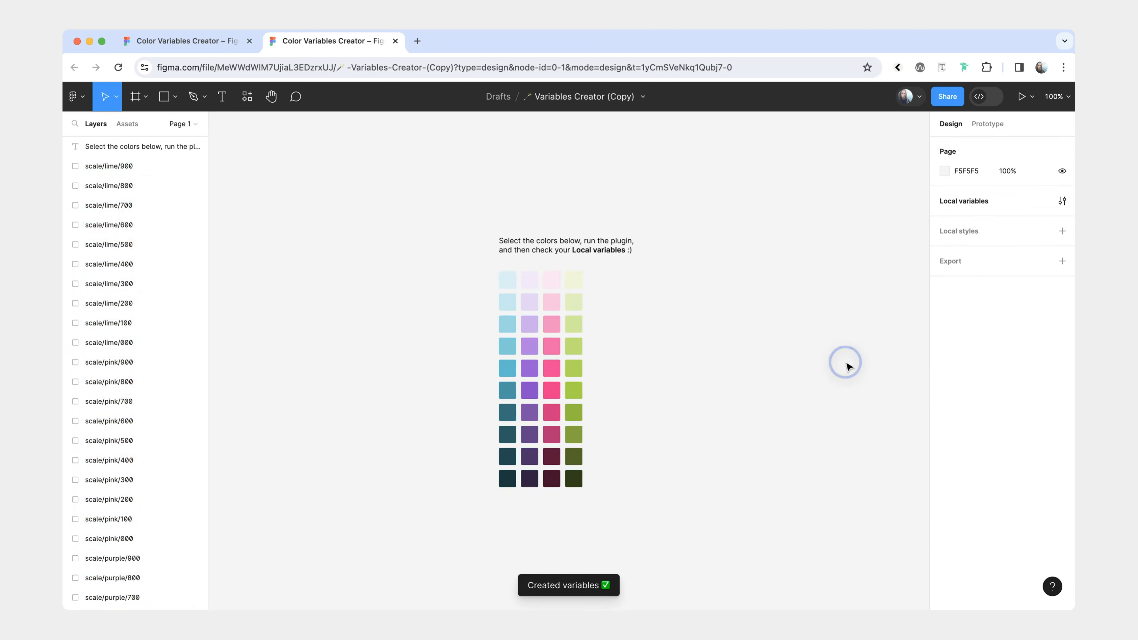
Review the created color variables in the local variables, including the scale group and its teal subgroup
click(1061, 202)
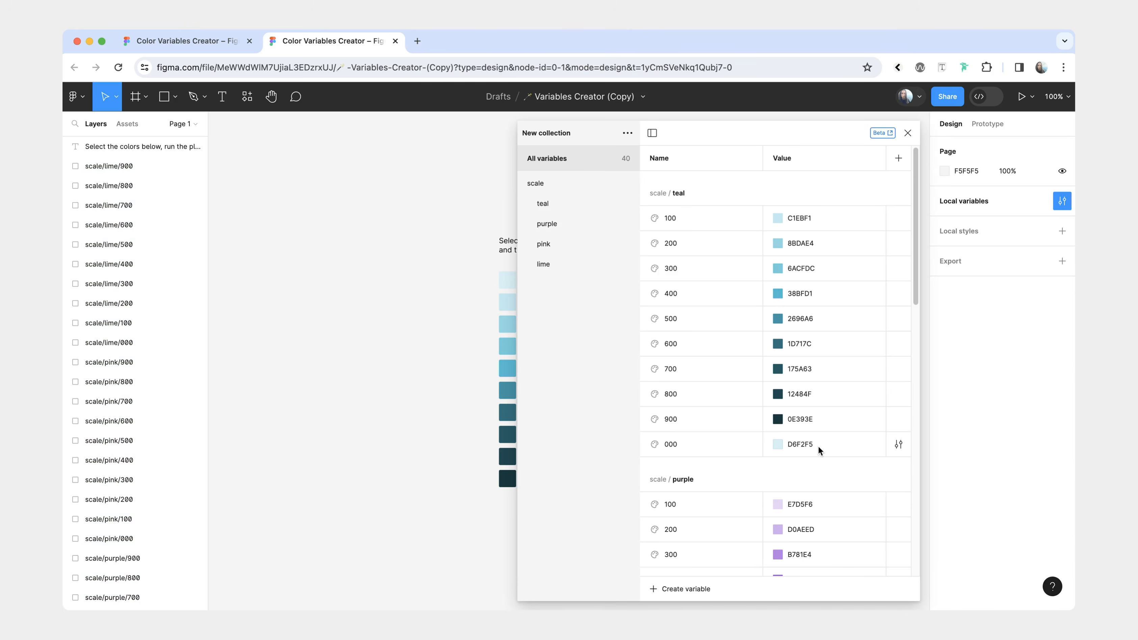
scroll(803, 431, down, 1)
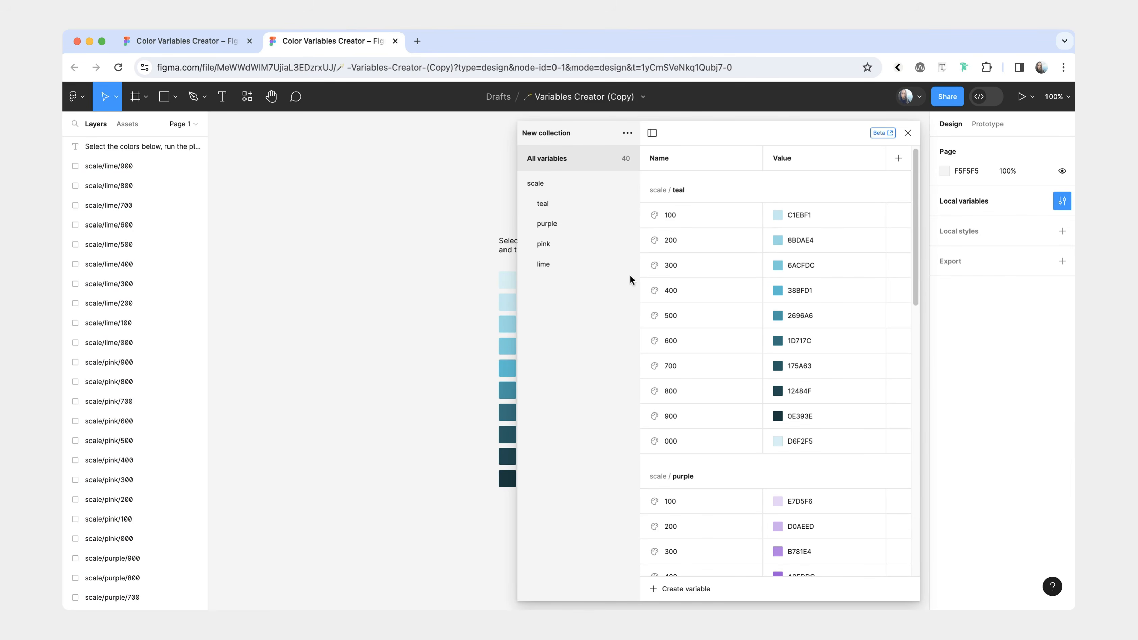
scroll(735, 403, down, 10)
scroll(735, 404, up, 6)
scroll(726, 561, up, 5)
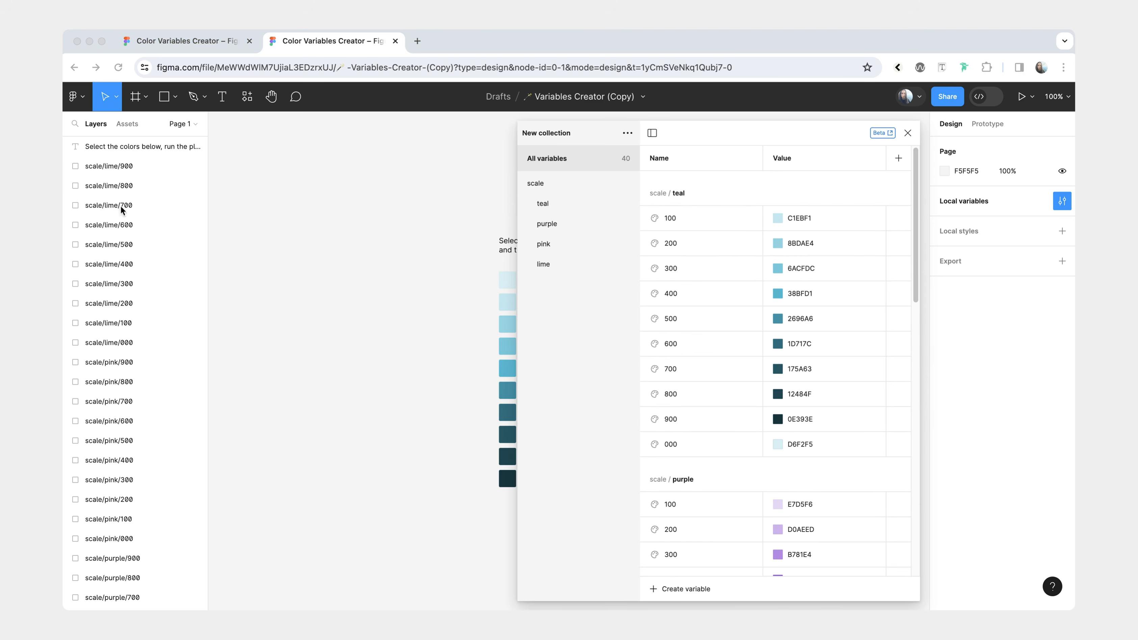
click(558, 183)
click(569, 207)
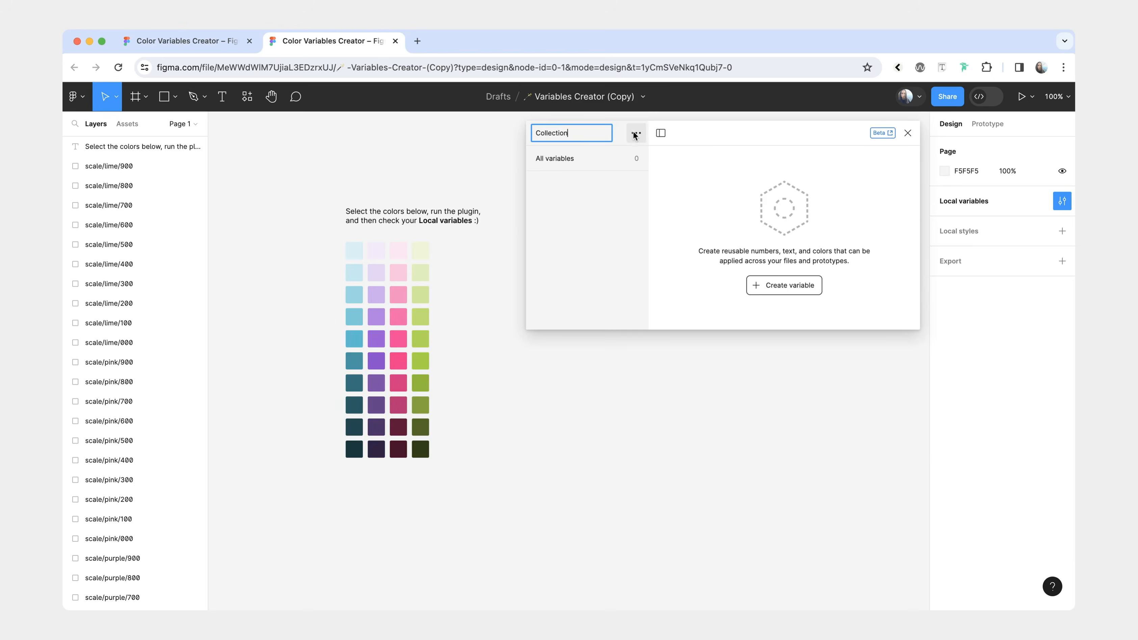
Create a second variable collection alongside the one named Collection
click(636, 133)
click(629, 198)
click(608, 247)
Select the pink and lime swatches and create variables from them in Collection with Color Variables Creator
drag(443, 480, 405, 246)
key(shift+i)
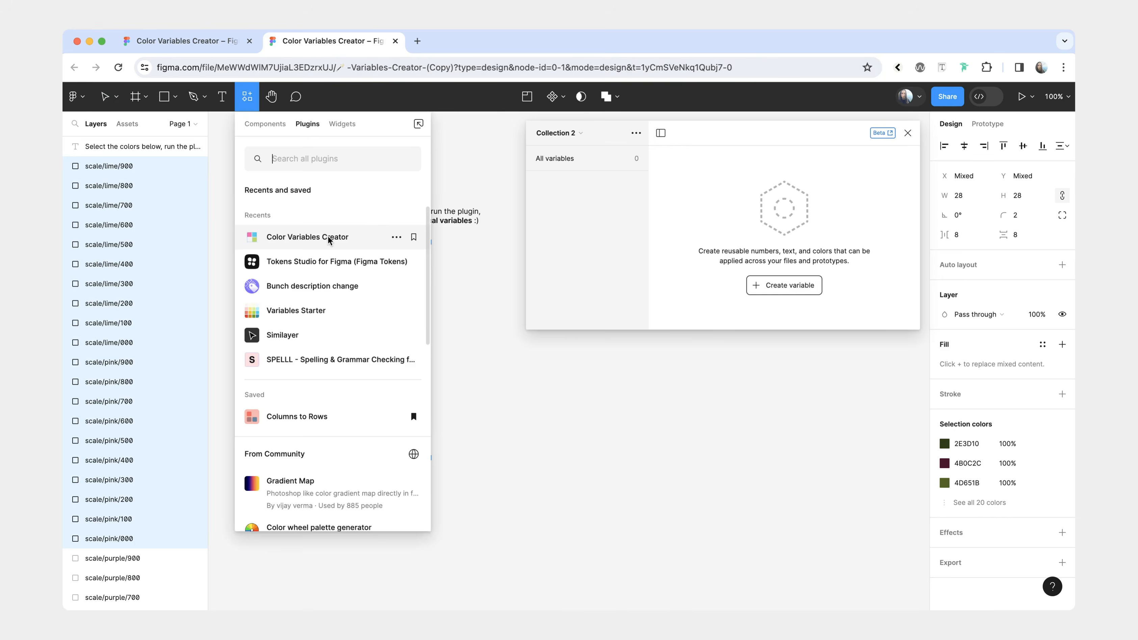
click(334, 236)
click(777, 234)
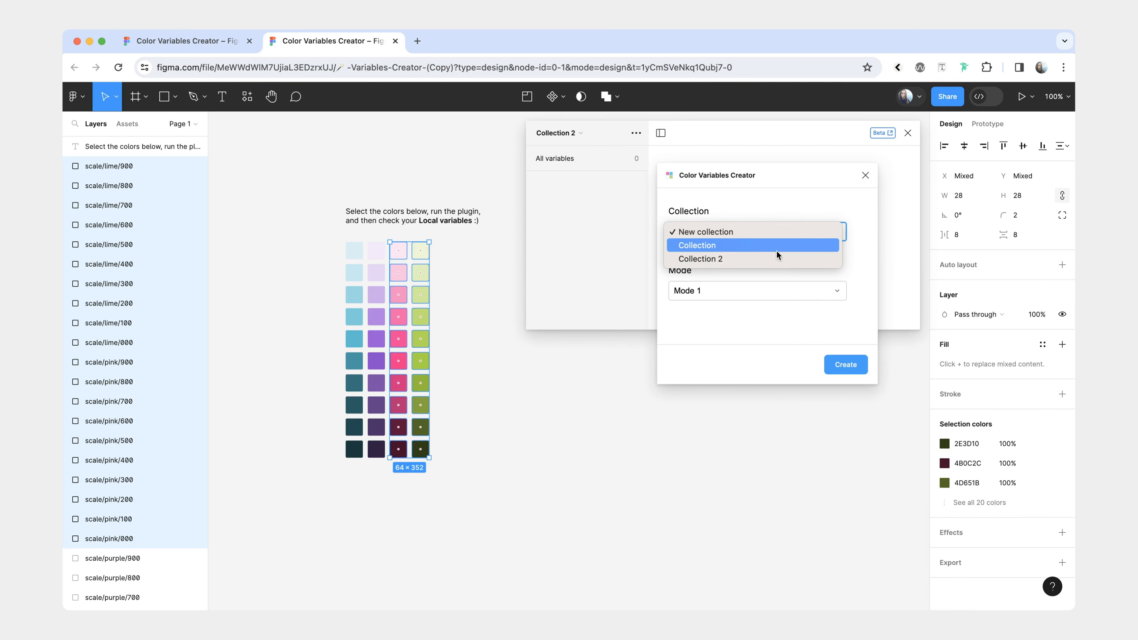
click(777, 250)
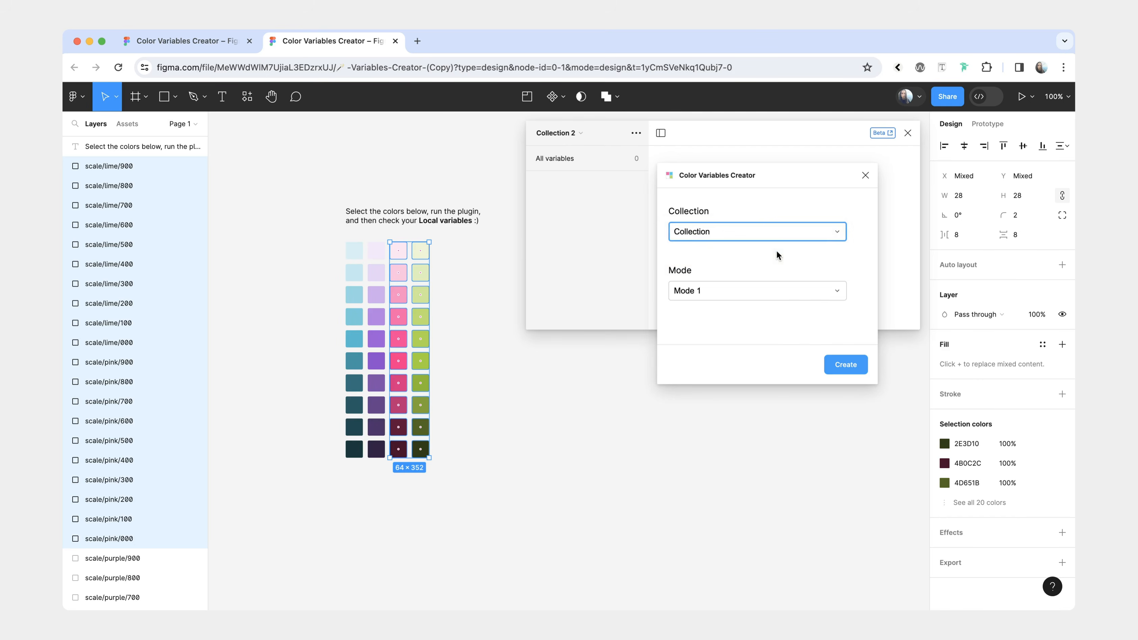
click(842, 364)
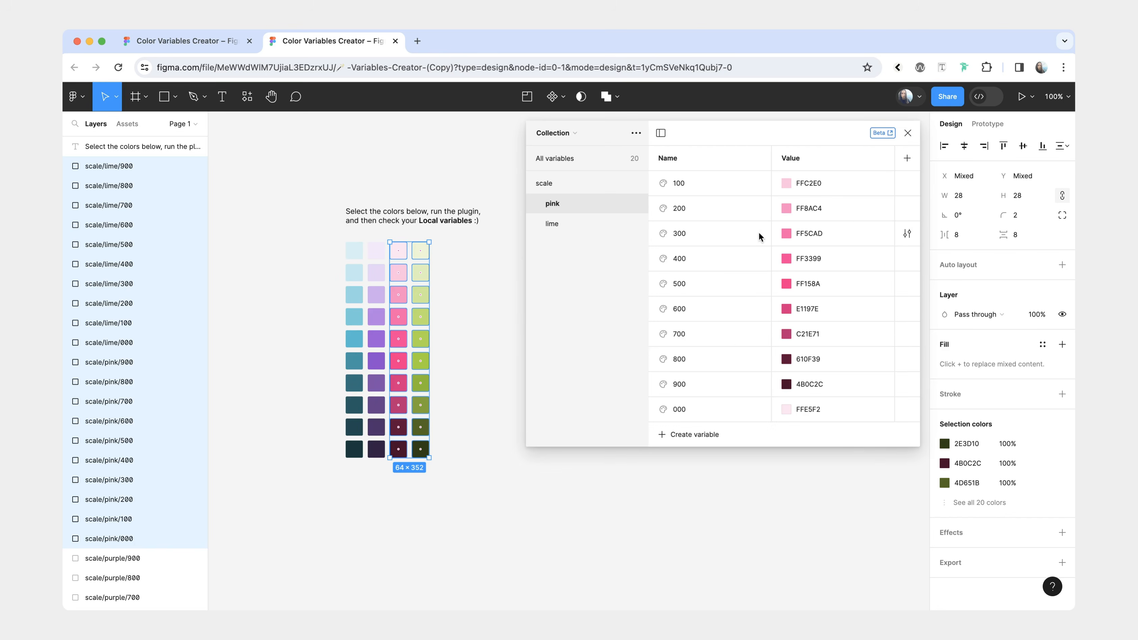
Add a second mode to Collection and name the two modes Light and Dark
click(899, 164)
double_click(655, 158)
text(Light)
double_click(792, 158)
text(Dark)
click(743, 193)
Change the fill of the scale/pink/000 swatch to the dark pink A80F5B
scroll(298, 328, right, 5)
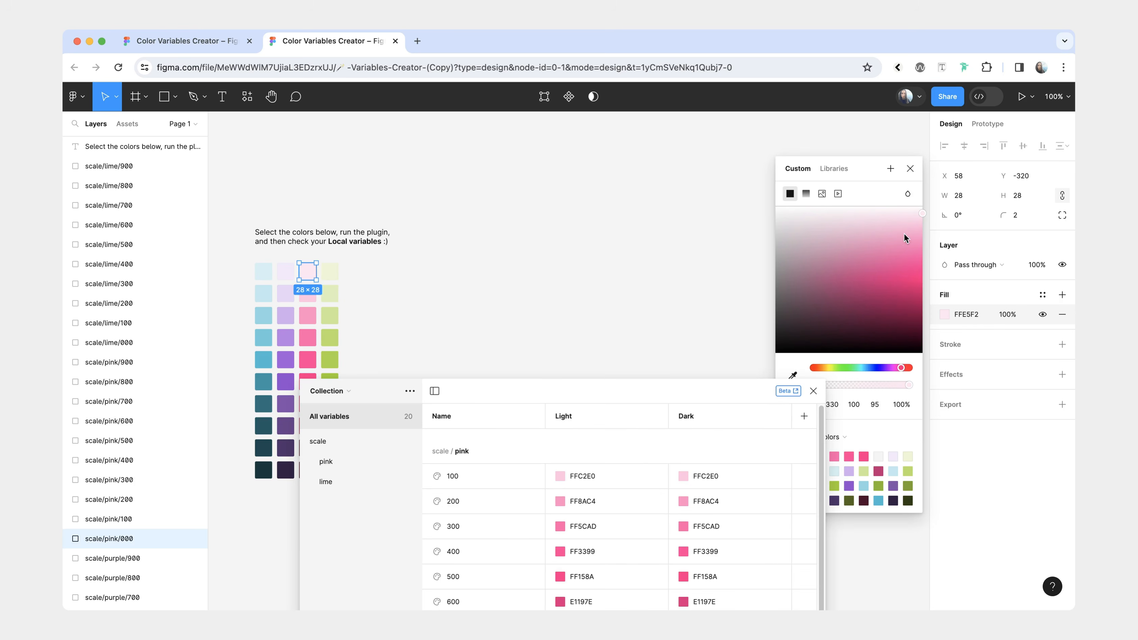
drag(906, 238, 899, 300)
drag(686, 393, 731, 135)
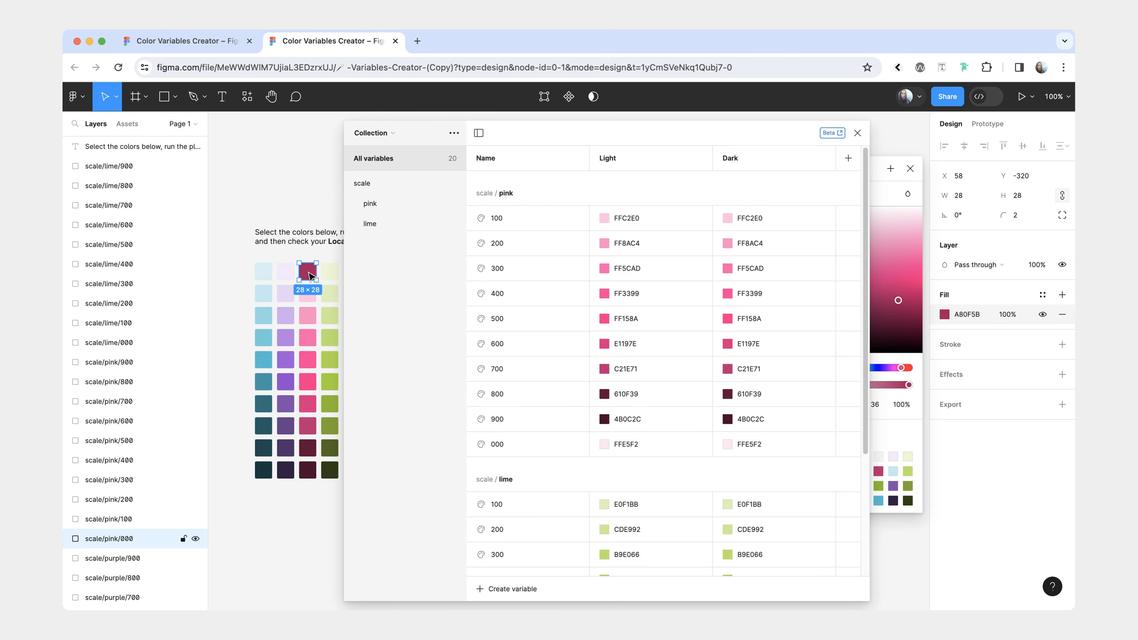
Apply the recolored scale/pink/000 swatch to the Dark mode of Collection with Color Variables Creator
click(247, 96)
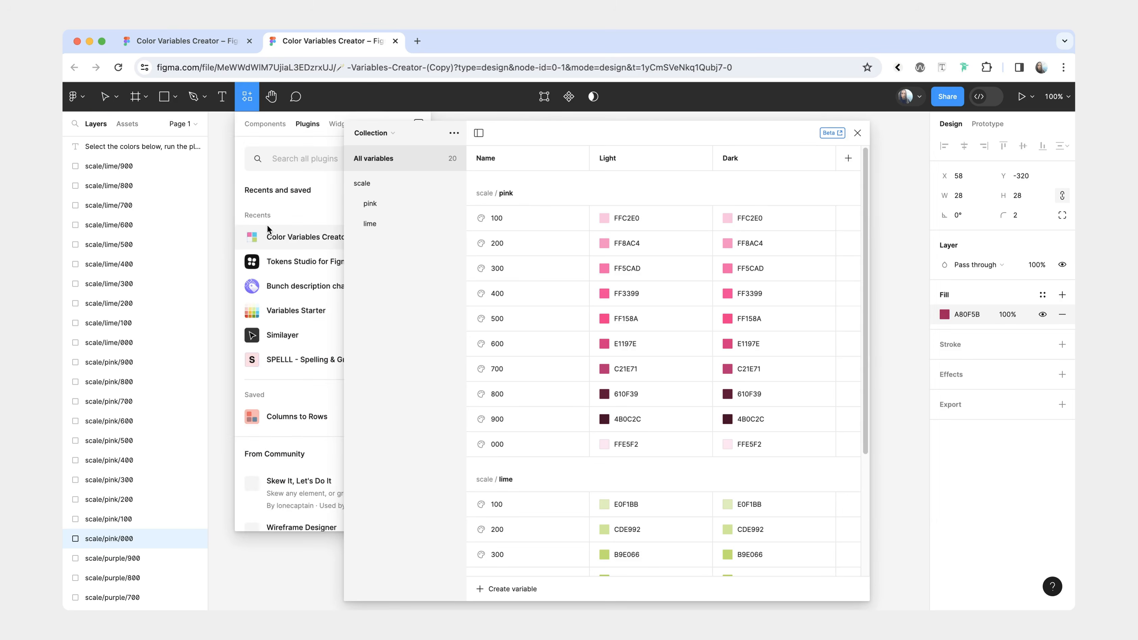
click(273, 234)
click(391, 306)
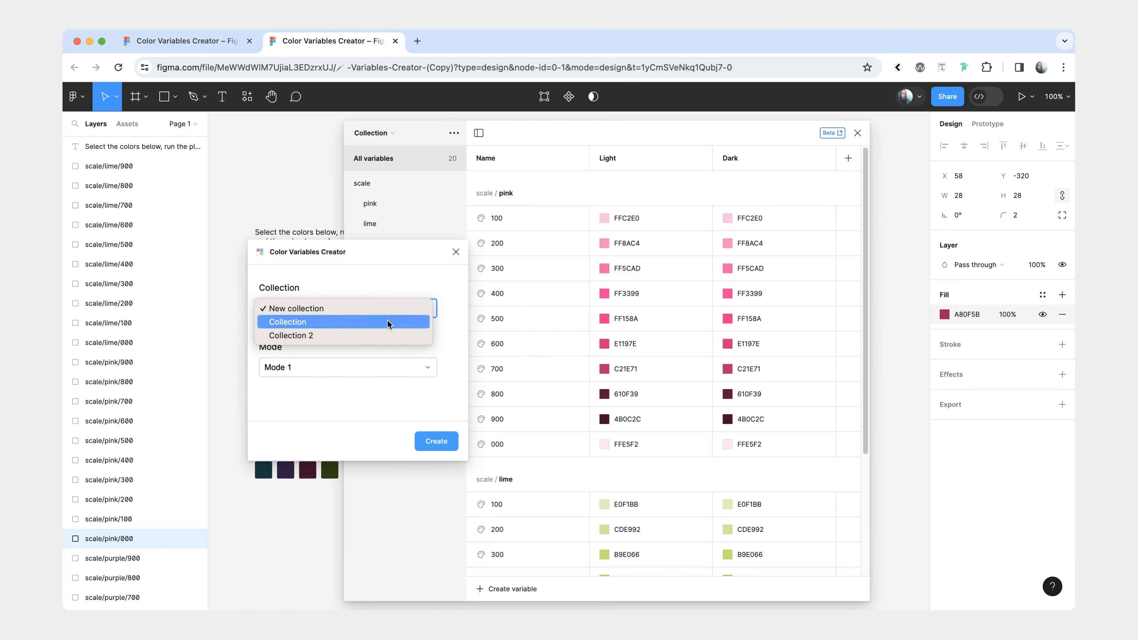
click(457, 320)
click(332, 367)
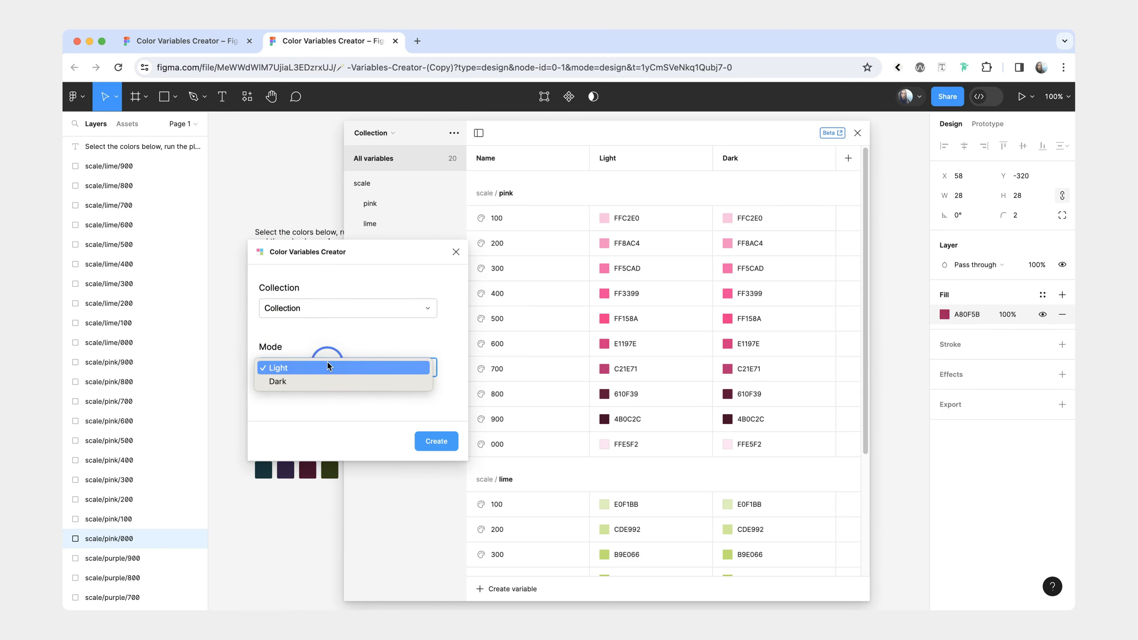
click(332, 380)
click(447, 439)
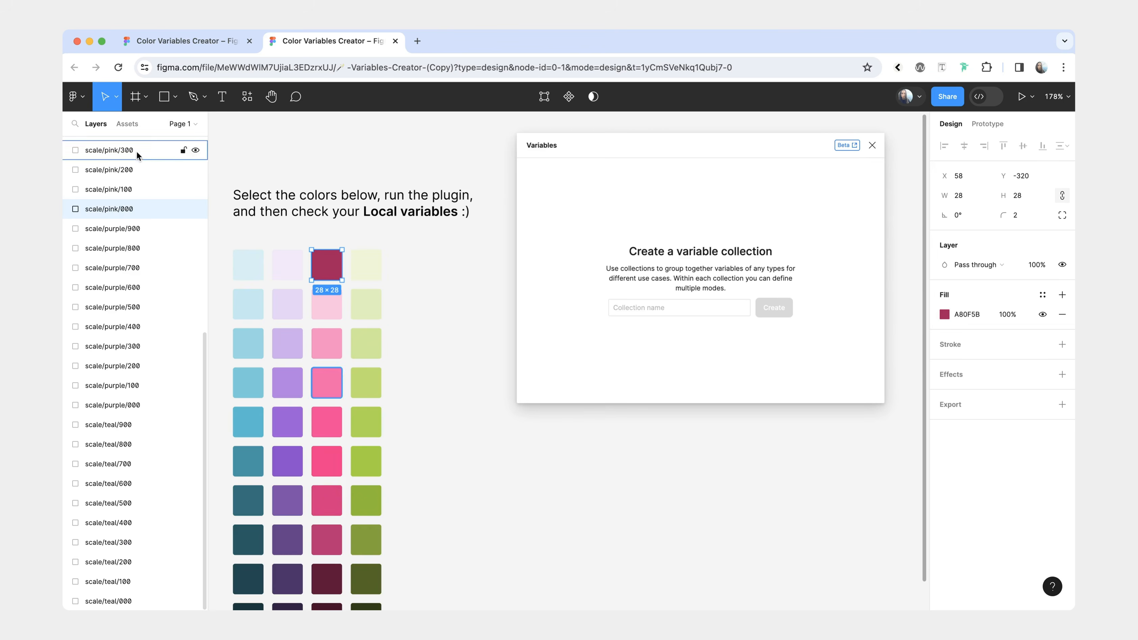
Rename the scale/pink/000 layer to scale.pink.000 and run Color Variables Creator on it with a new collection
double_click(119, 209)
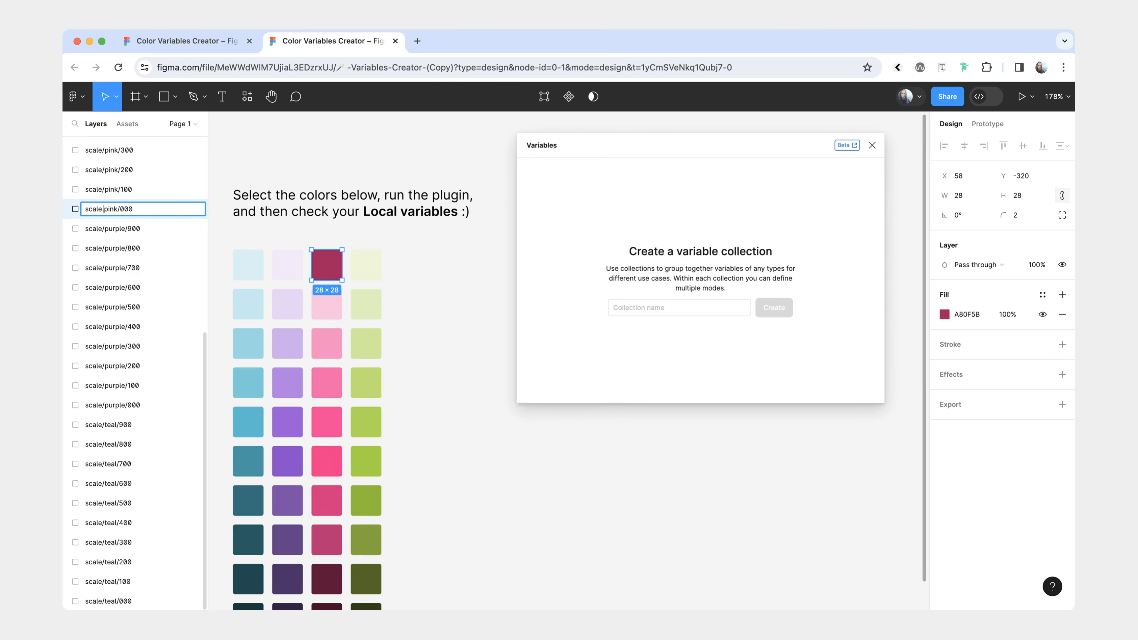
click(120, 210)
key(BackSpace)
text(.)
key(Return)
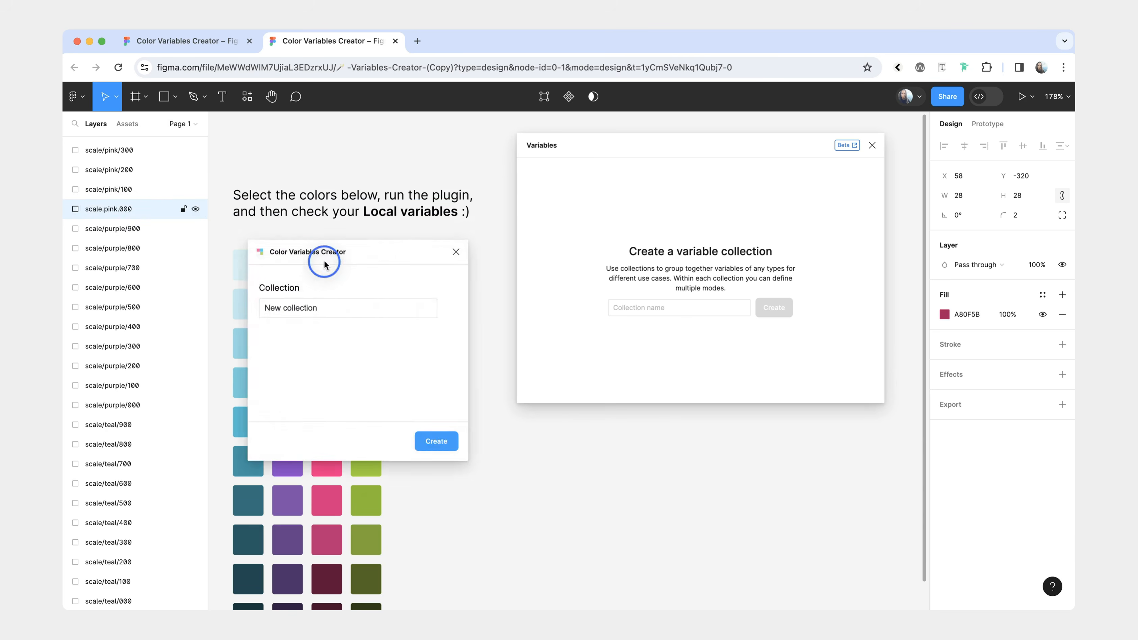
drag(325, 262, 501, 191)
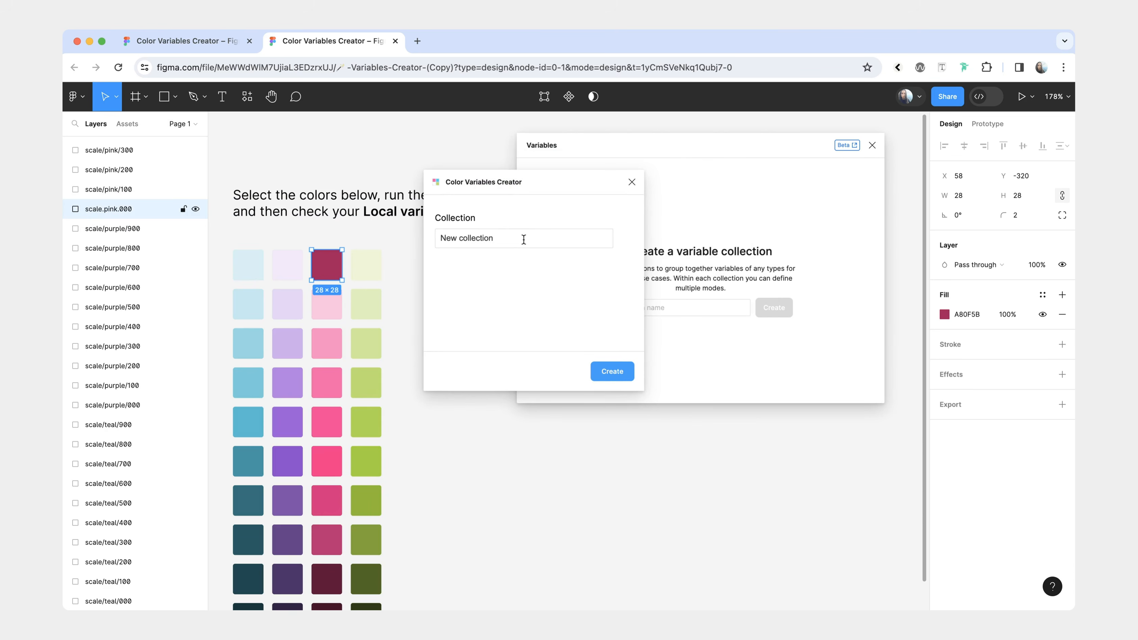
click(605, 372)
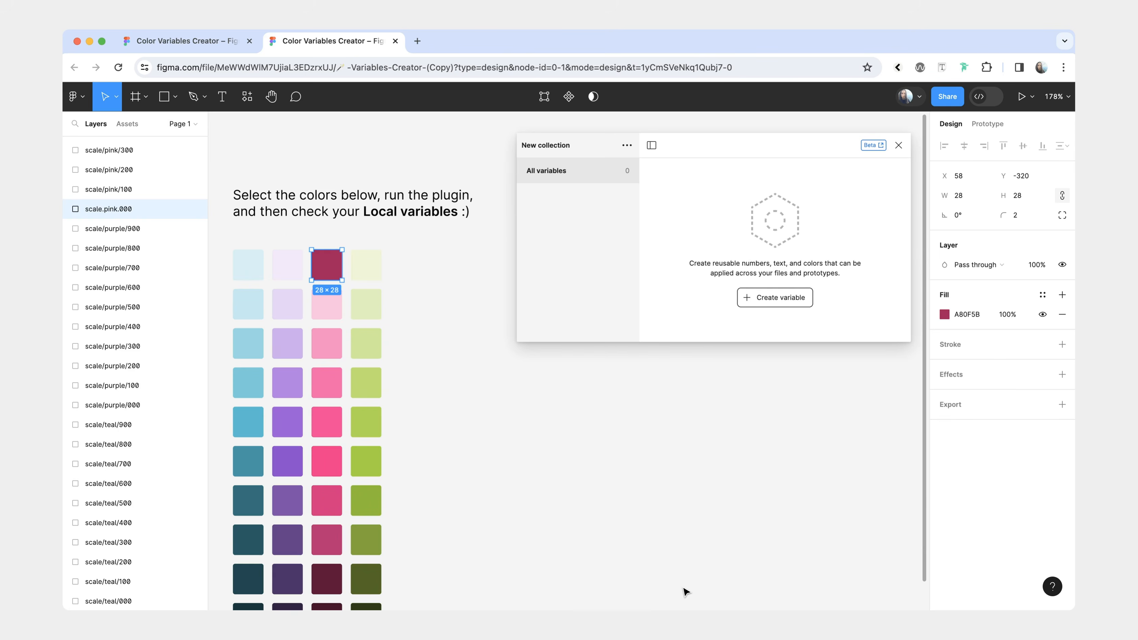
Rename the scale.pink.000 layer back to scale/pink/000
double_click(119, 209)
click(119, 210)
key(BackSpace)
text(/)
key(Left)
key(Left)
key(Left)
key(Left)
key(Left)
key(BackSpace)
text(/)
key(Return)
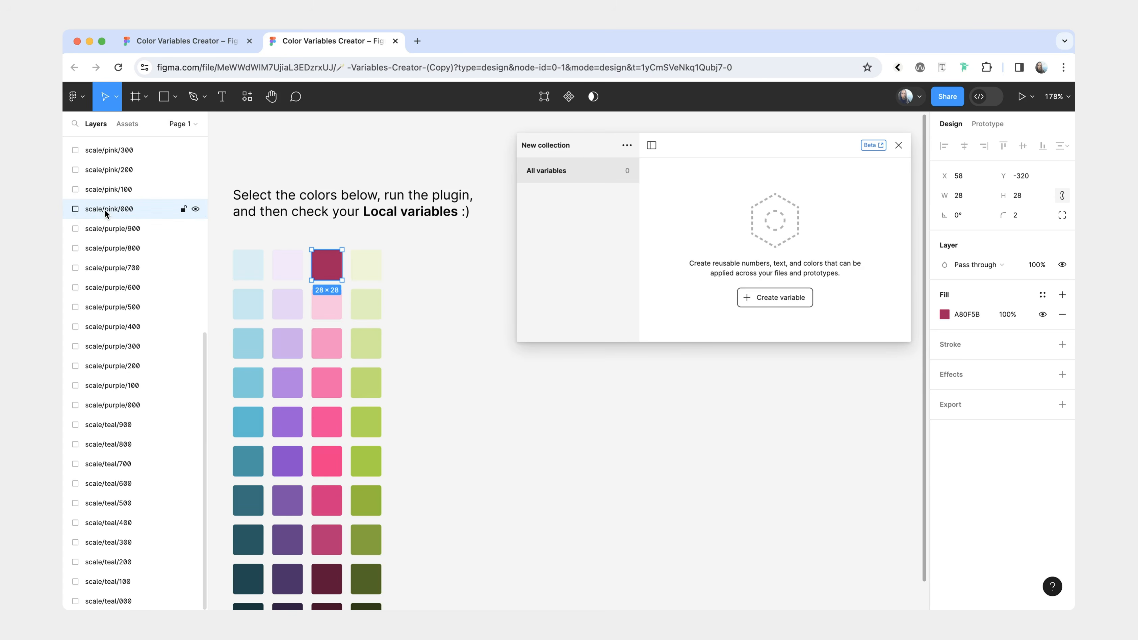
Rename the scale/pink/000 layer to scale-pink-000, with hyphens as separators, and run Color Variables Creator on it
double_click(115, 215)
key(BackSpace)
text(-)
click(121, 210)
key(BackSpace)
text(-)
key(Return)
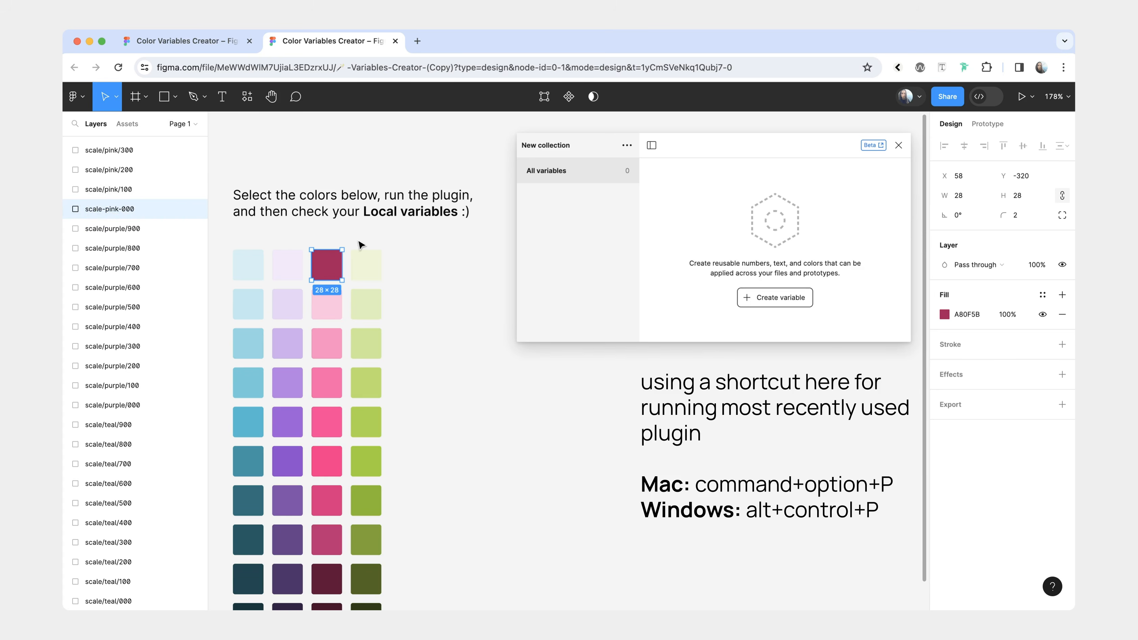
key(super+alt+p)
click(614, 371)
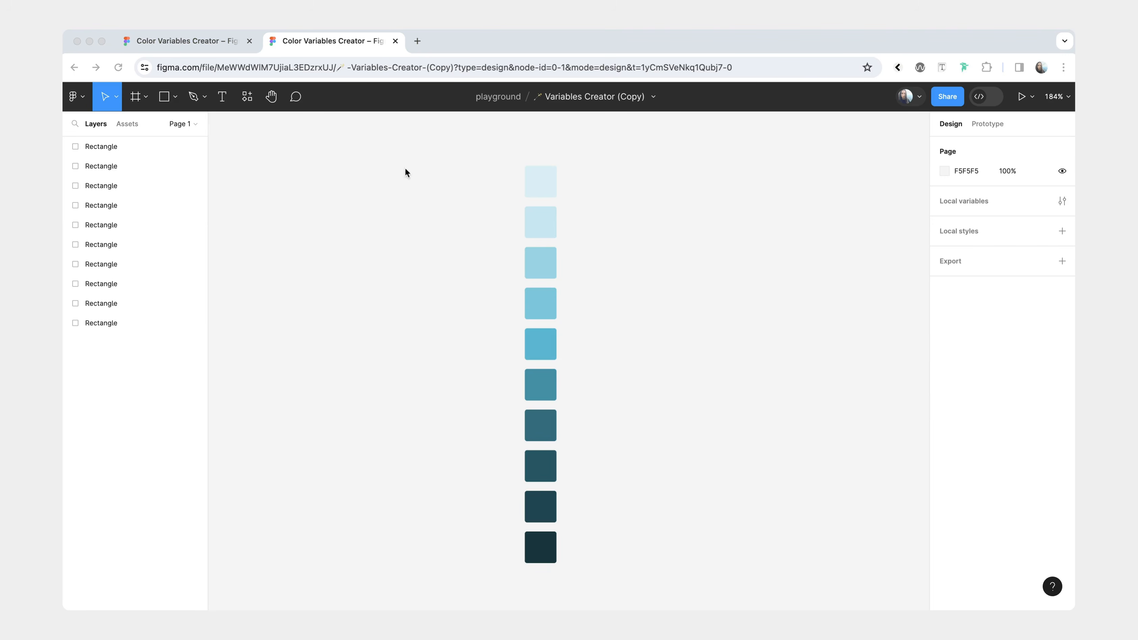
drag(590, 581, 223, 145)
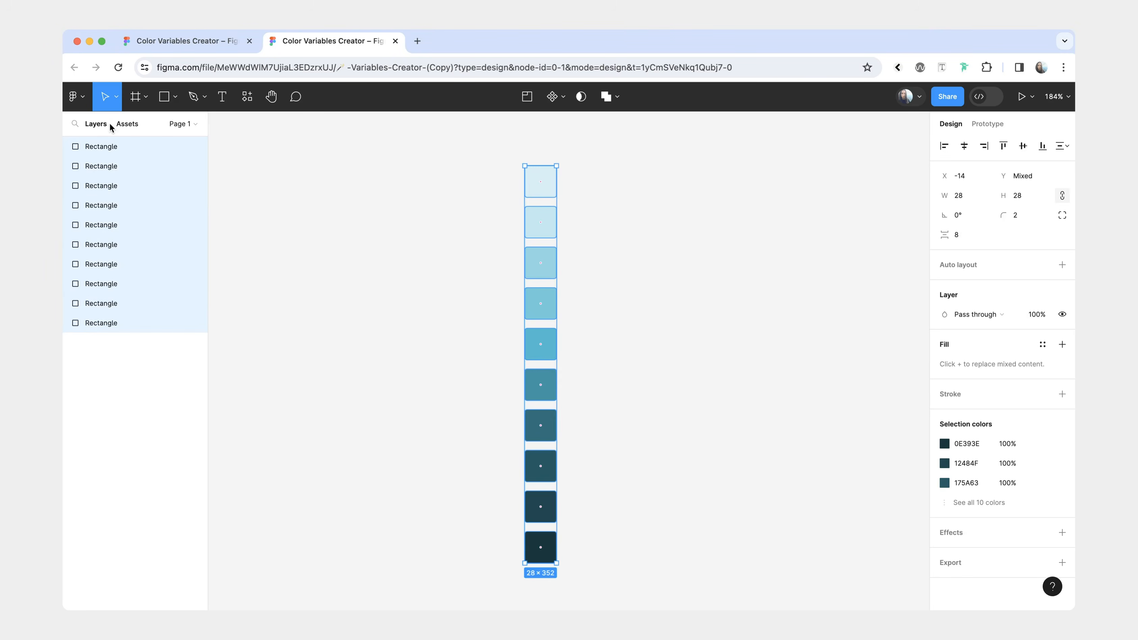
click(104, 146)
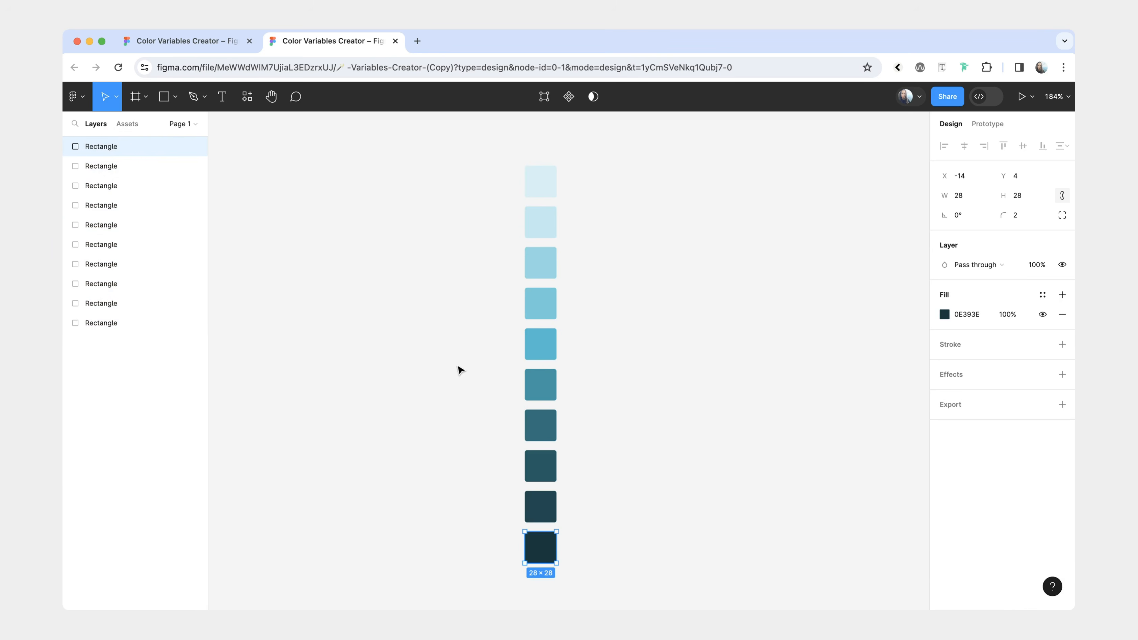
drag(488, 136, 572, 605)
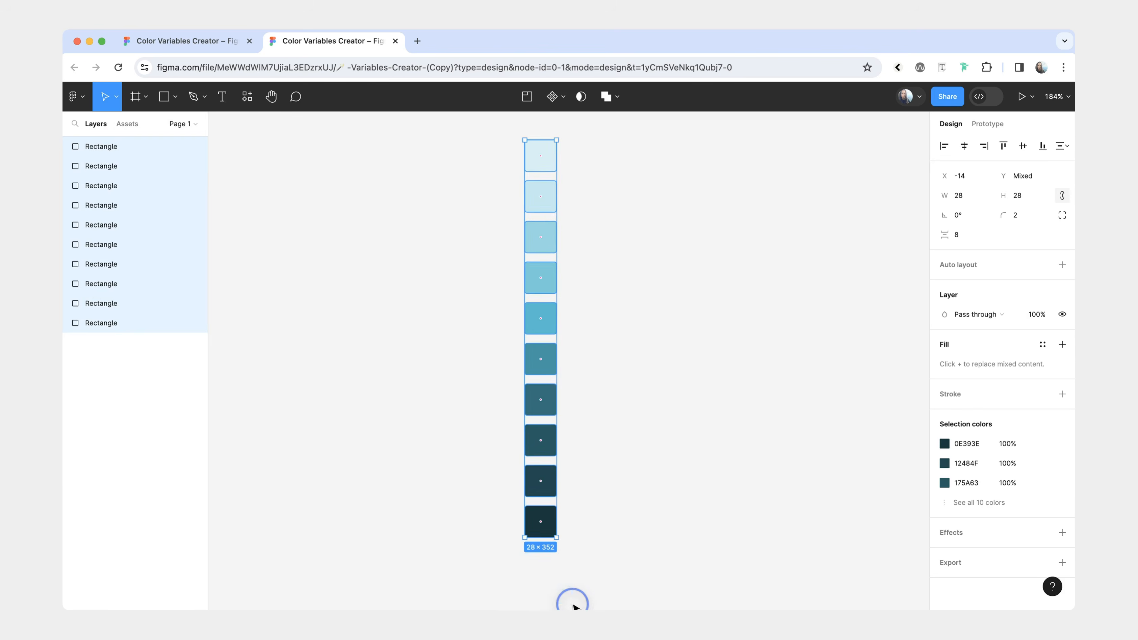
scroll(367, 213, up, 2)
click(145, 185)
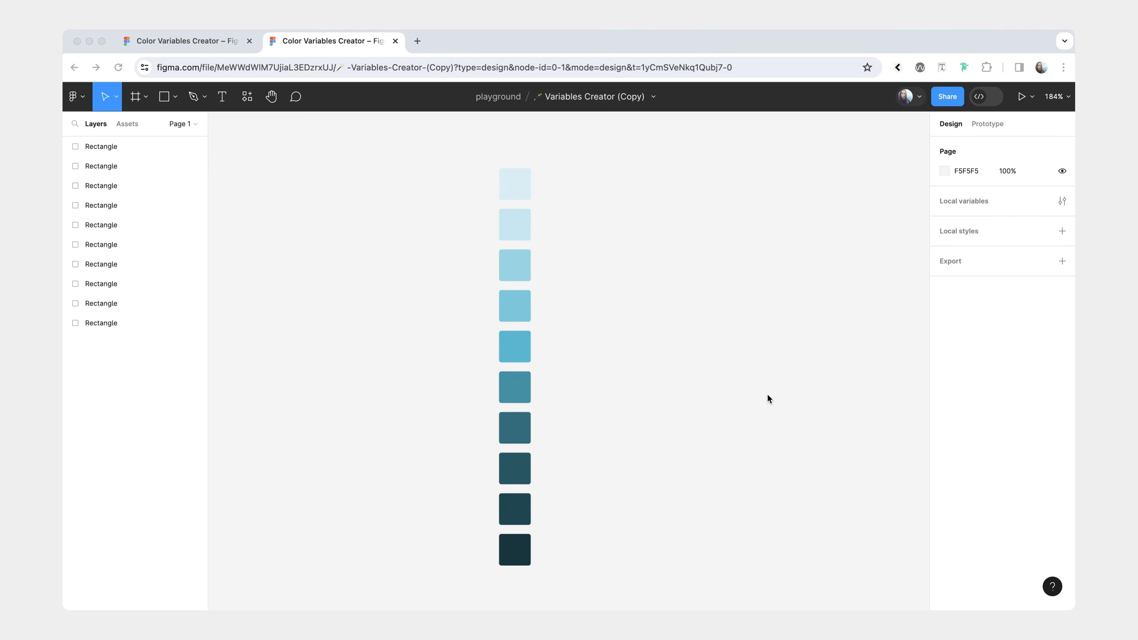
click(137, 147)
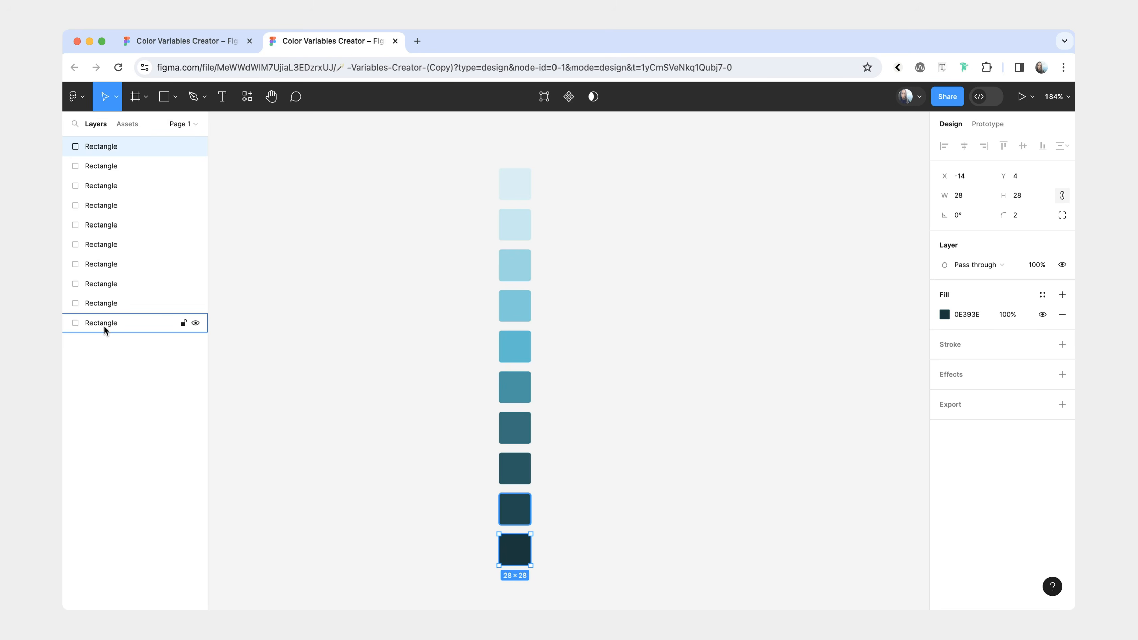
Wrap all the teal Rectangle swatches in one vertical auto layout frame
drag(567, 590, 438, 158)
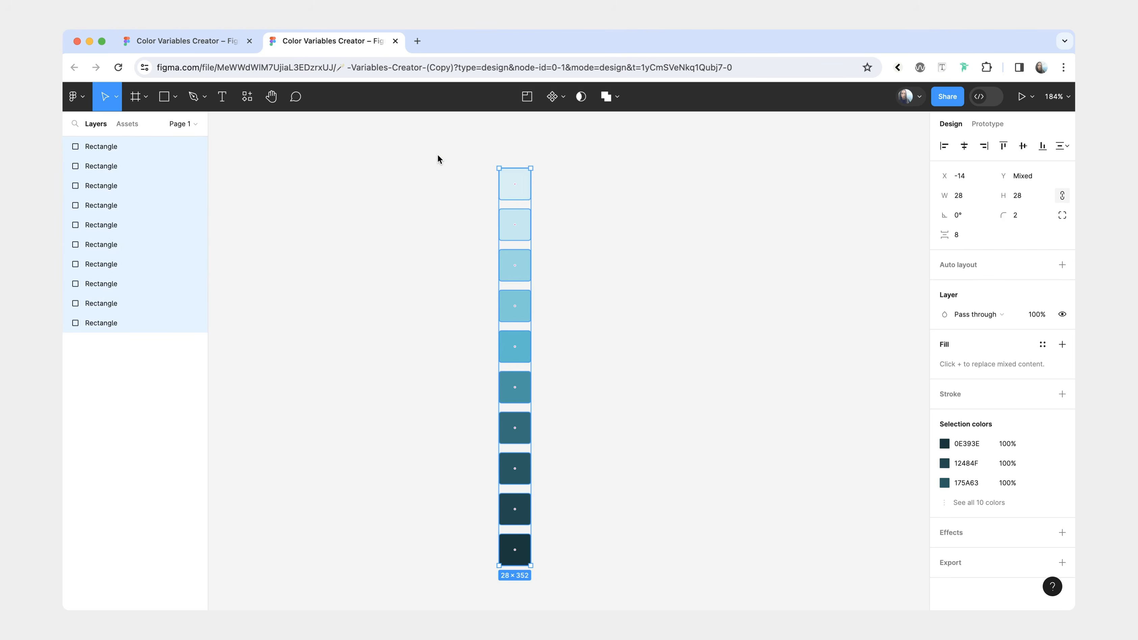
key(shift+a)
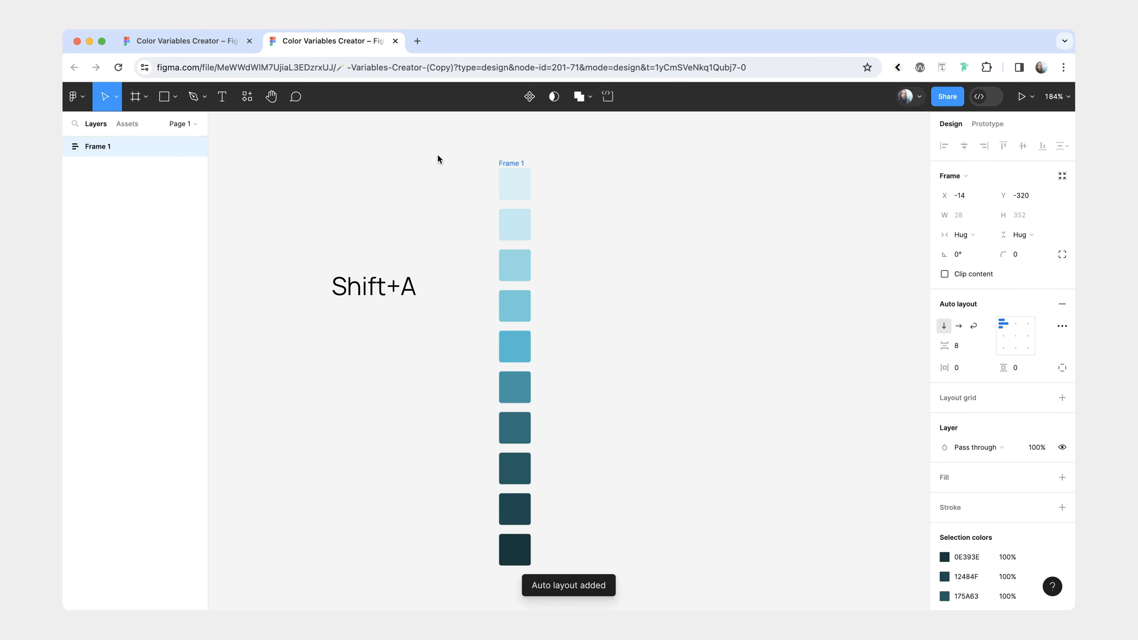
Ungroup the auto layout frame Frame 1 to release its ten teal Rectangle swatches onto the page
click(67, 147)
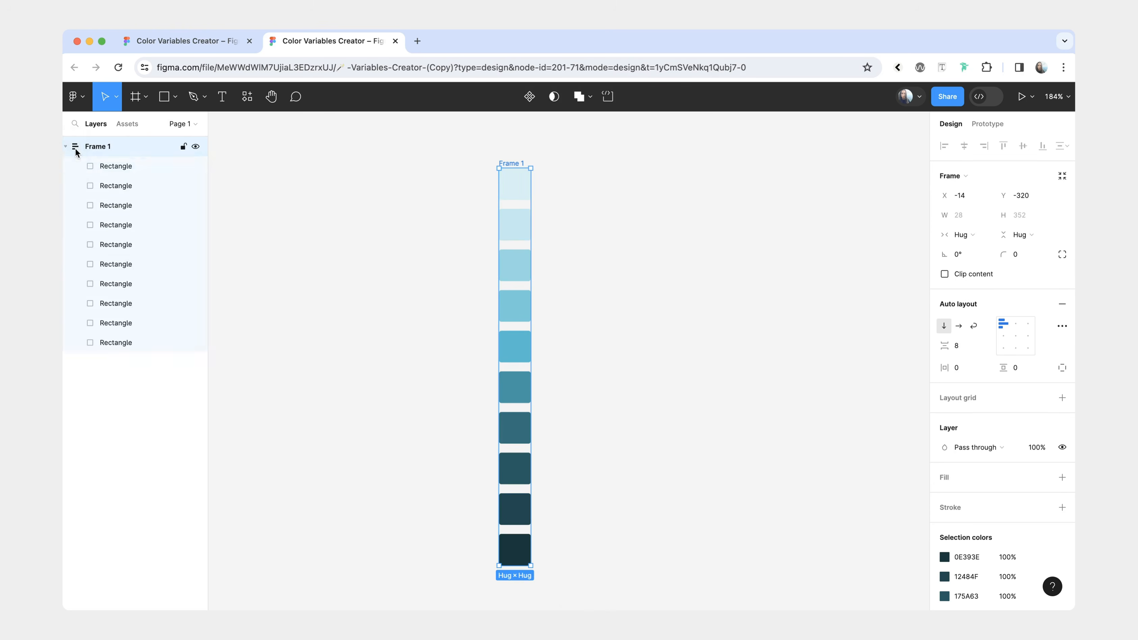
click(103, 165)
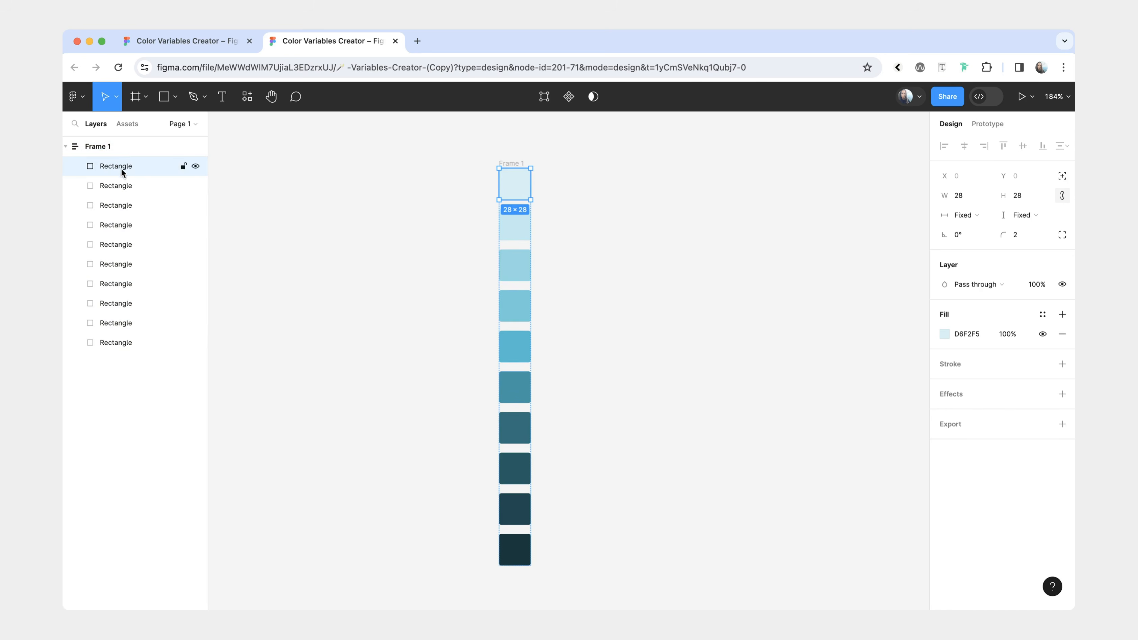
click(119, 150)
key(super+BackSpace)
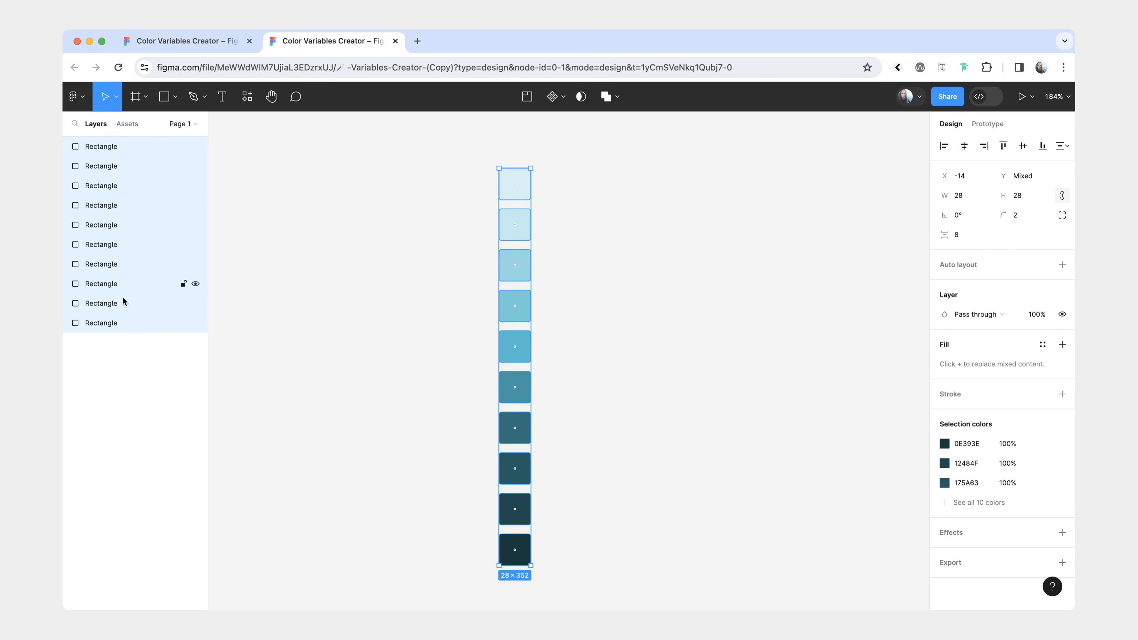
Batch-rename all ten Rectangle layers to scale/teal/$N00 with the counter descending to 0, and check the lightest and darkest swatches
click(115, 147)
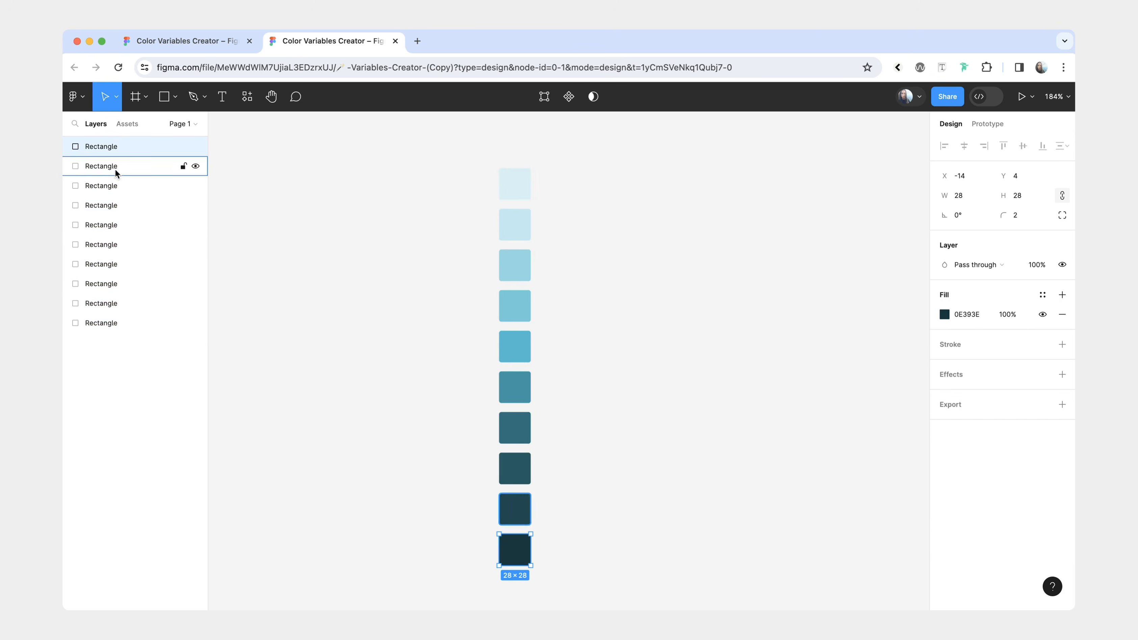
shift+click(120, 317)
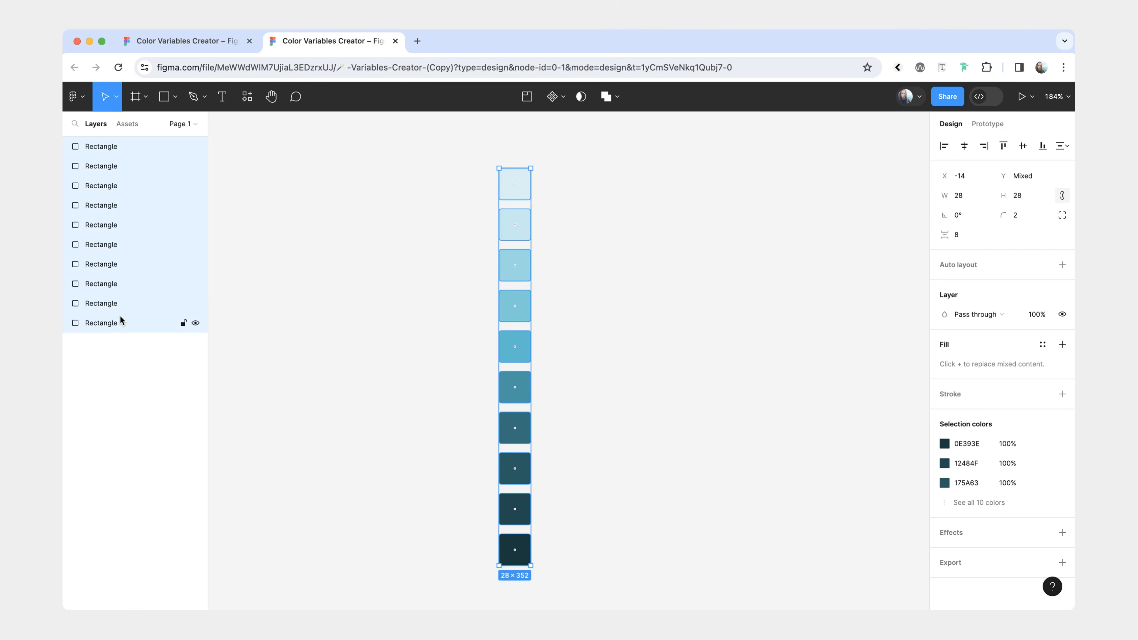
key(super+r)
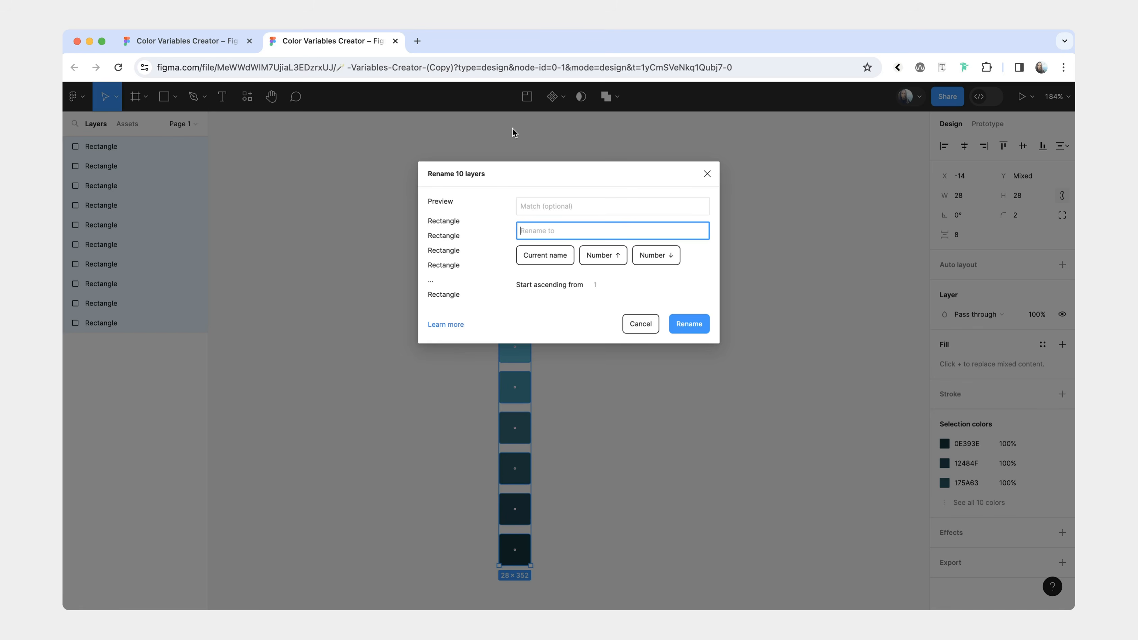
text(scale/teal/)
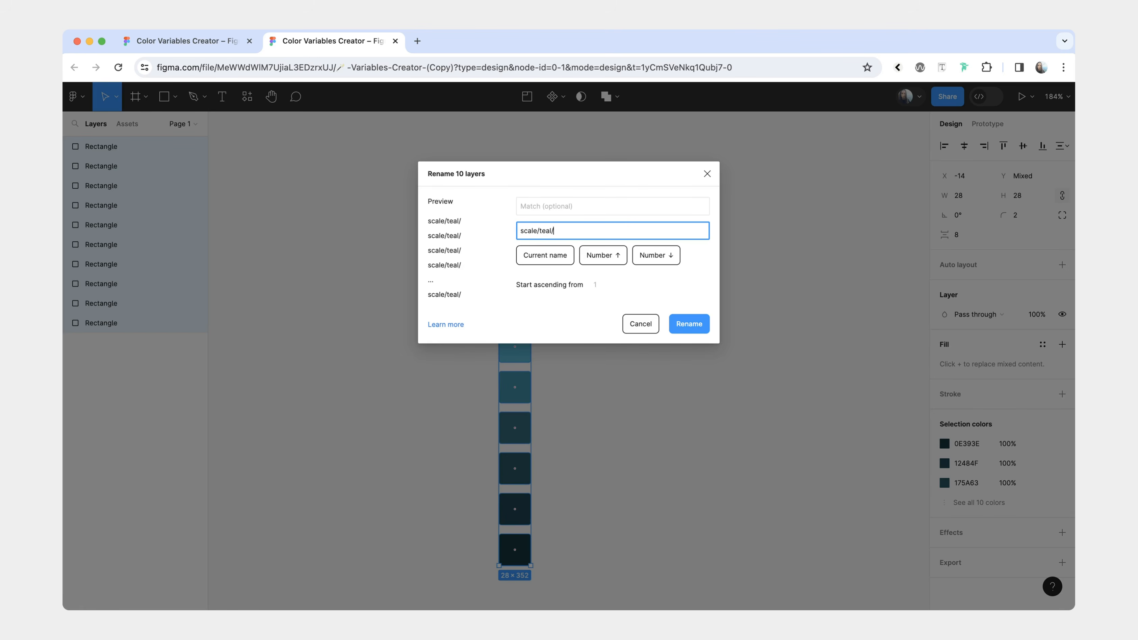
text($N)
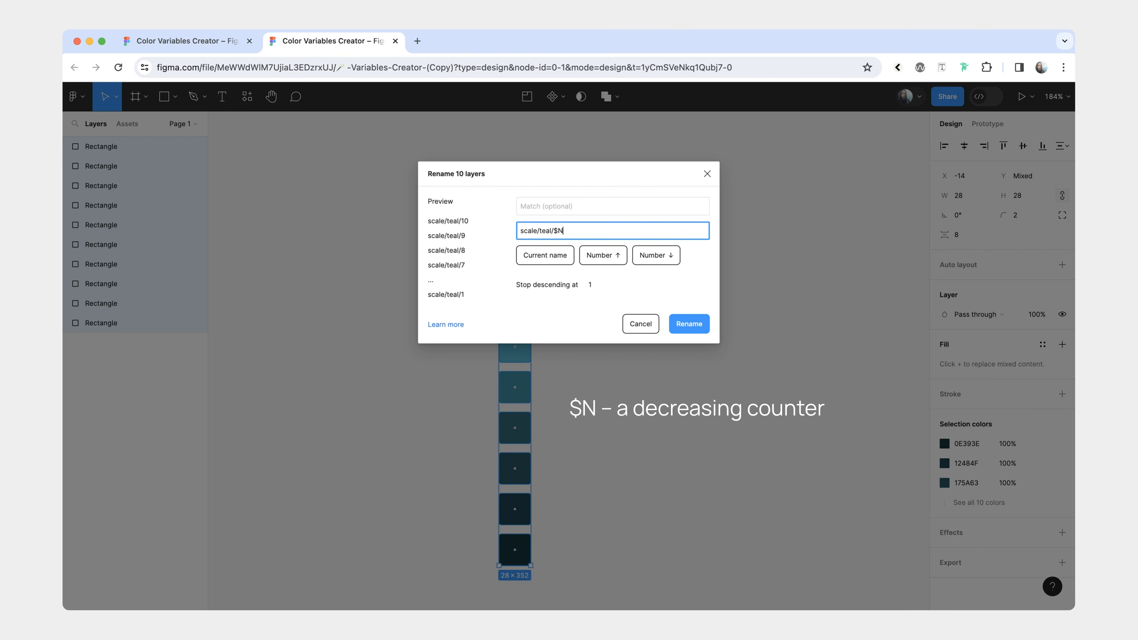
text(00)
click(597, 287)
key(BackSpace)
text(0)
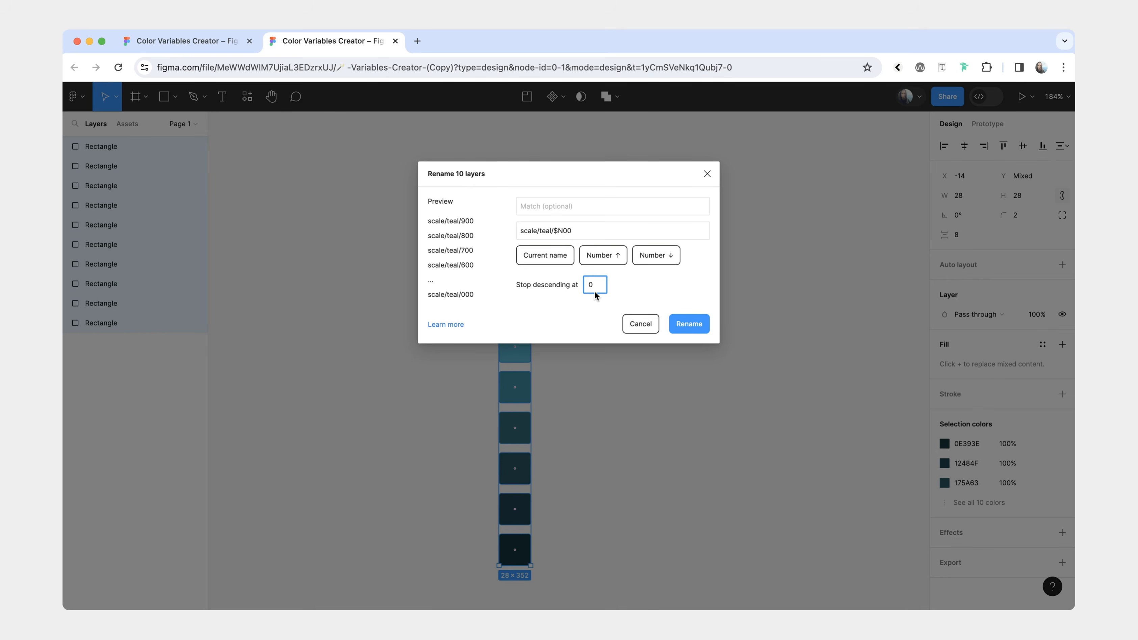
click(688, 322)
click(518, 182)
click(523, 183)
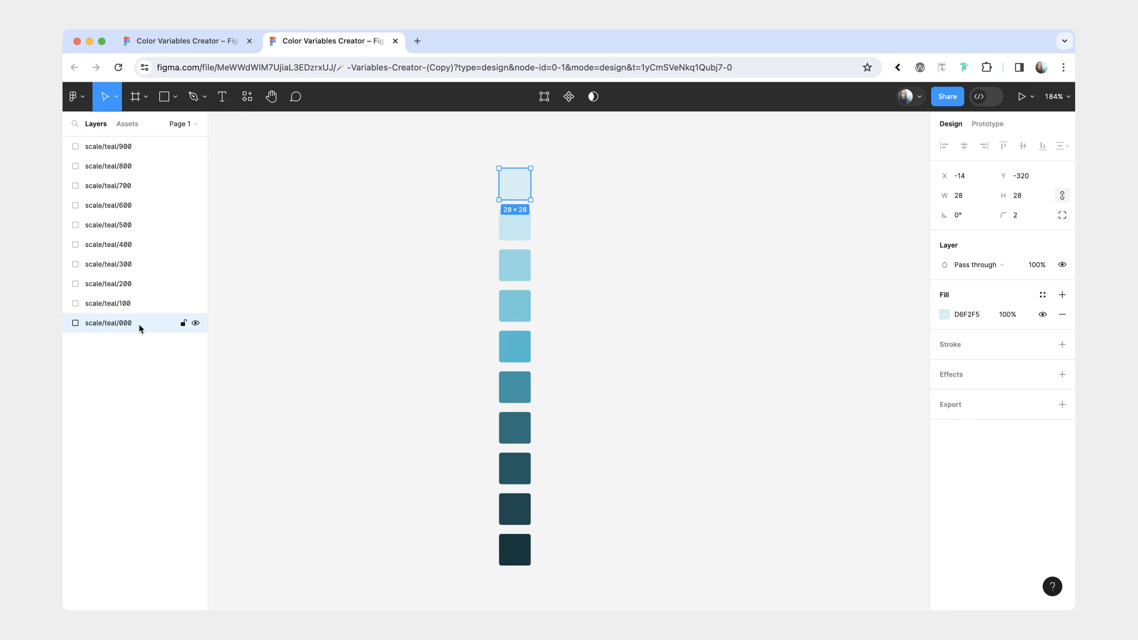
click(521, 550)
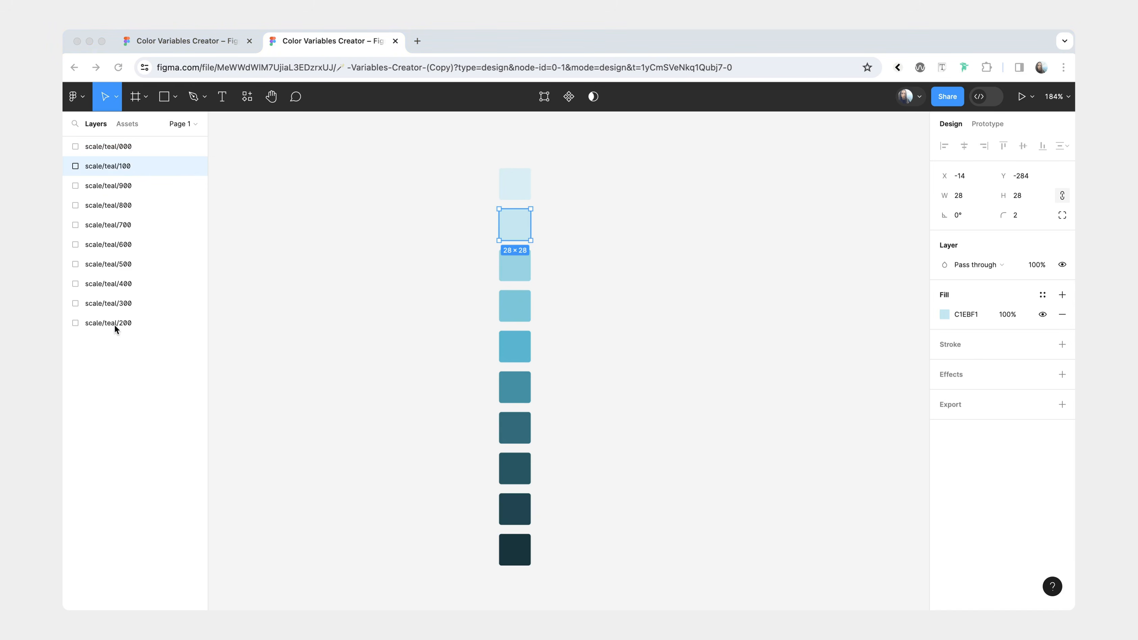
Reorder the teal swatch layers in the layer list so they run from scale/teal/000 down to scale/teal/900
click(120, 327)
drag(119, 326, 129, 161)
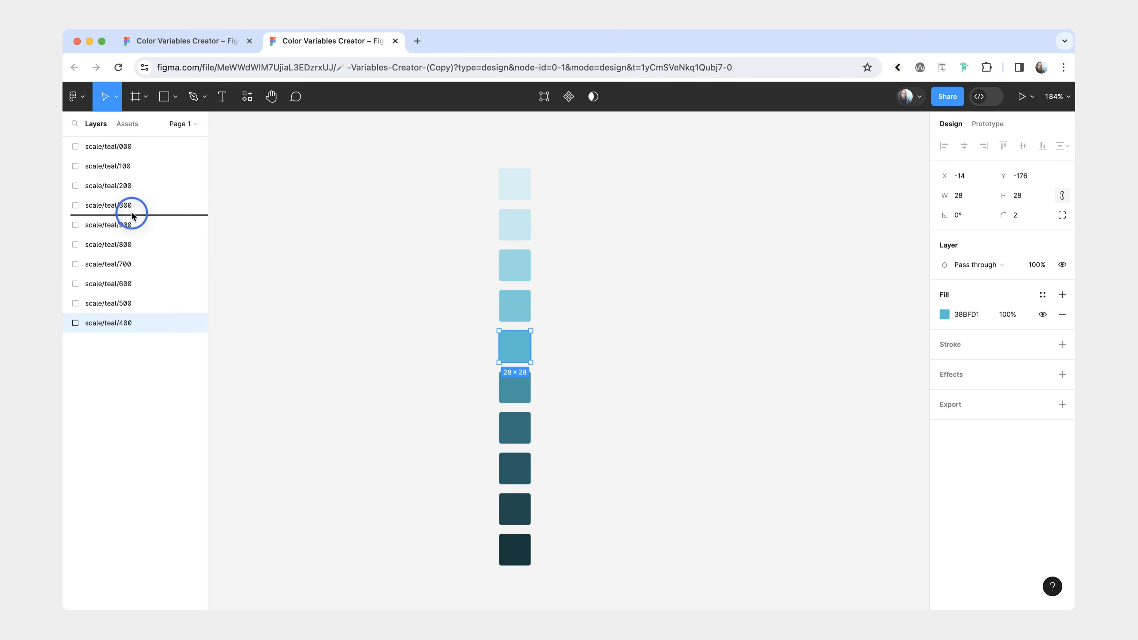
drag(132, 216, 132, 214)
click(134, 309)
drag(134, 321, 127, 245)
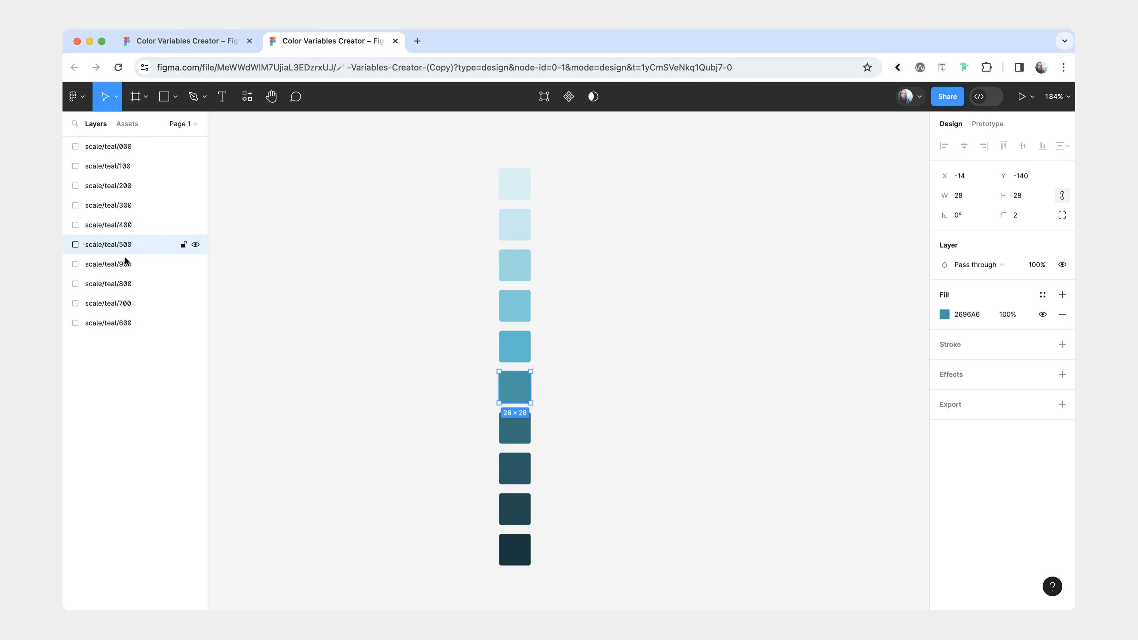
drag(139, 323, 139, 260)
Batch-rename all ten scale/teal layers to rectangle
key(super+a)
scroll(450, 256, up, 3)
scroll(449, 257, down, 4)
key(super+r)
text(rect)
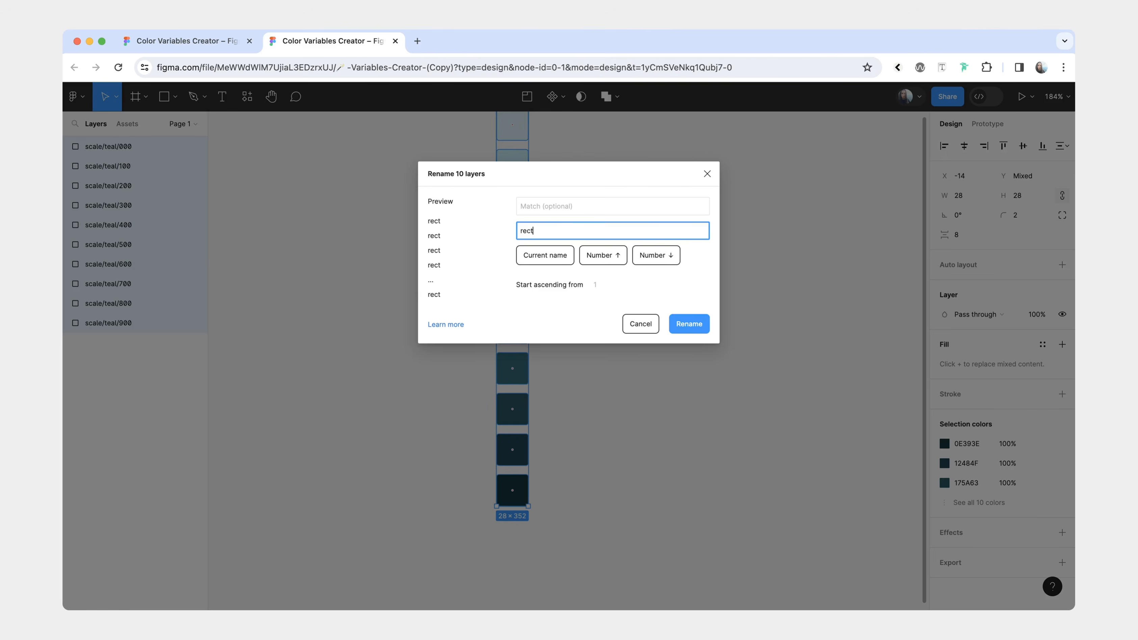
text(angle)
key(Return)
scroll(473, 558, down, 2)
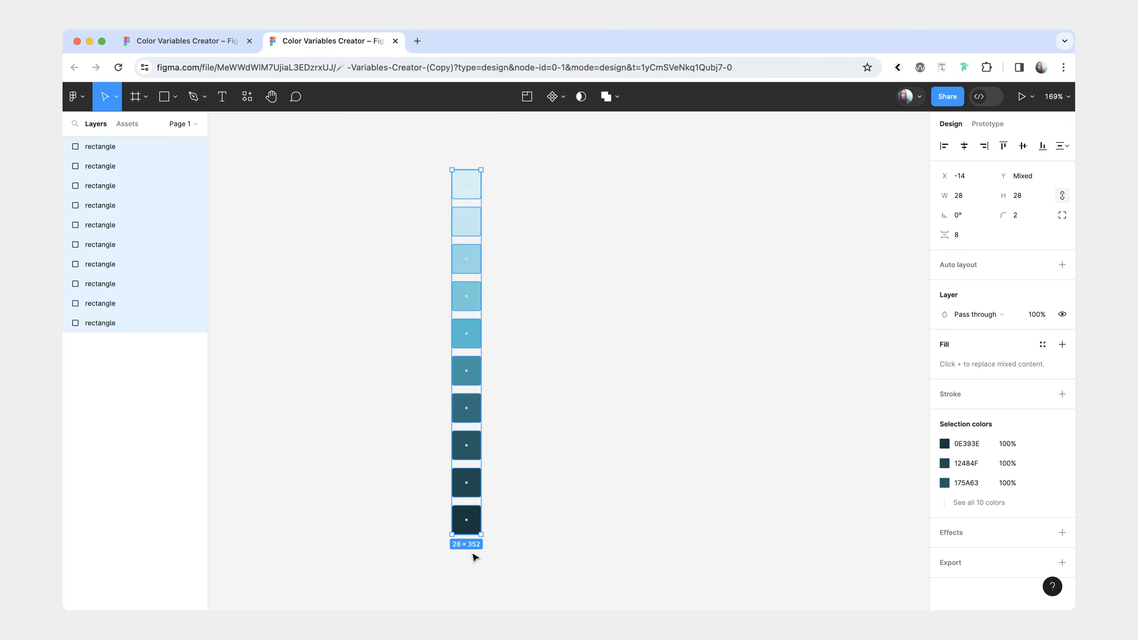
Batch-rename the ten rectangle layers to scale/teal/$n00 with the counter ascending from 0, and check the lightest and darkest swatches
key(super+r)
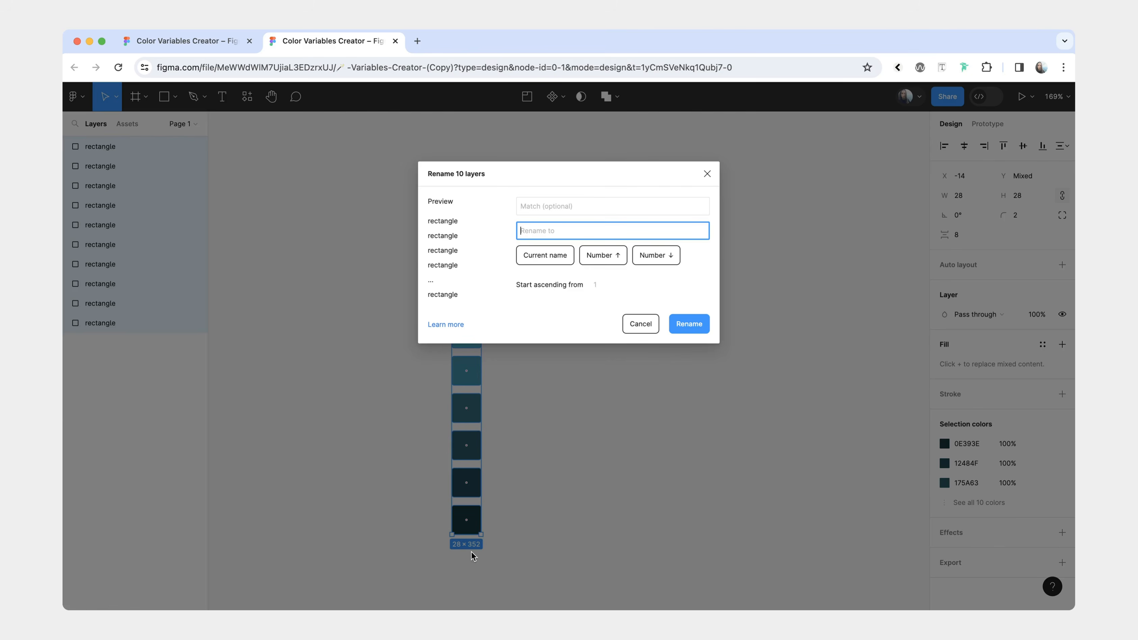
text(scale/teal/$)
click(643, 229)
text(n)
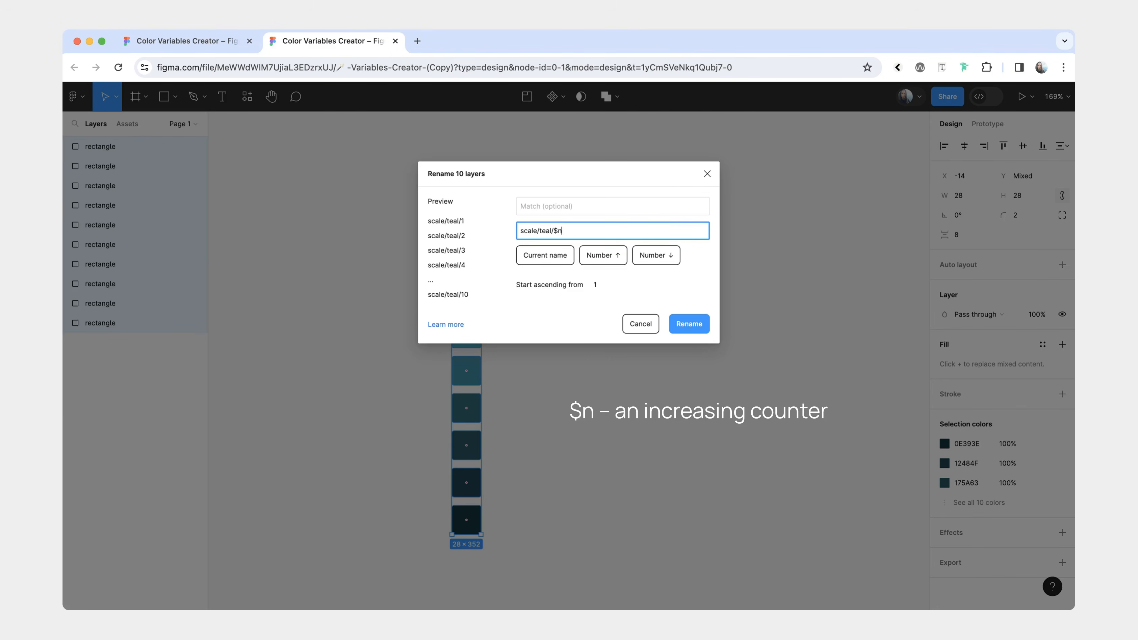
text(00)
click(601, 285)
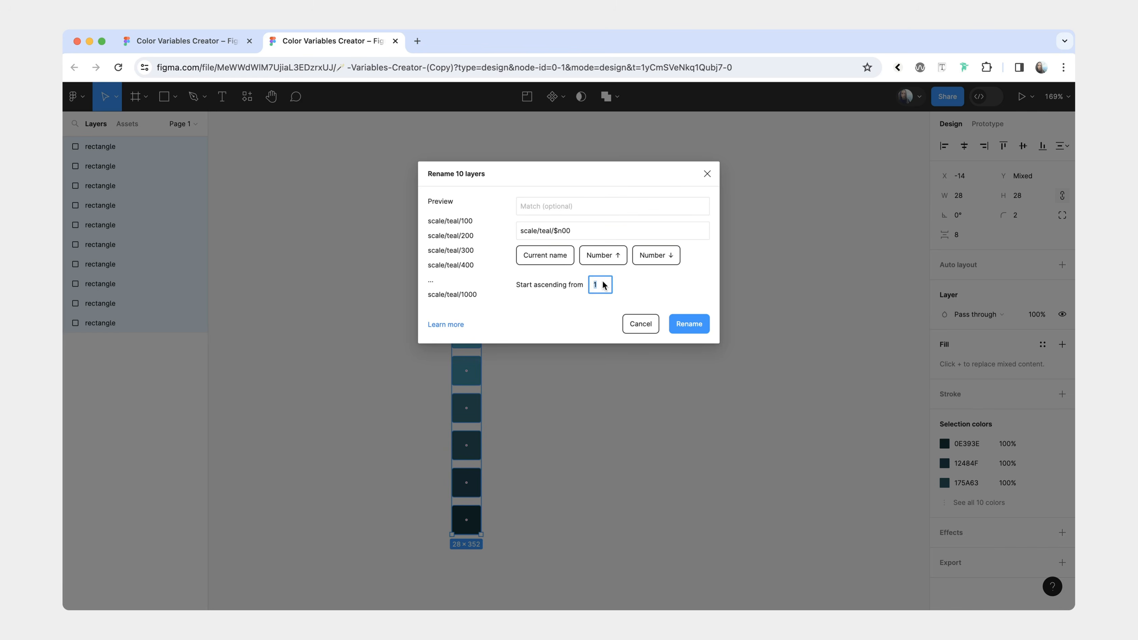
text(0)
click(688, 326)
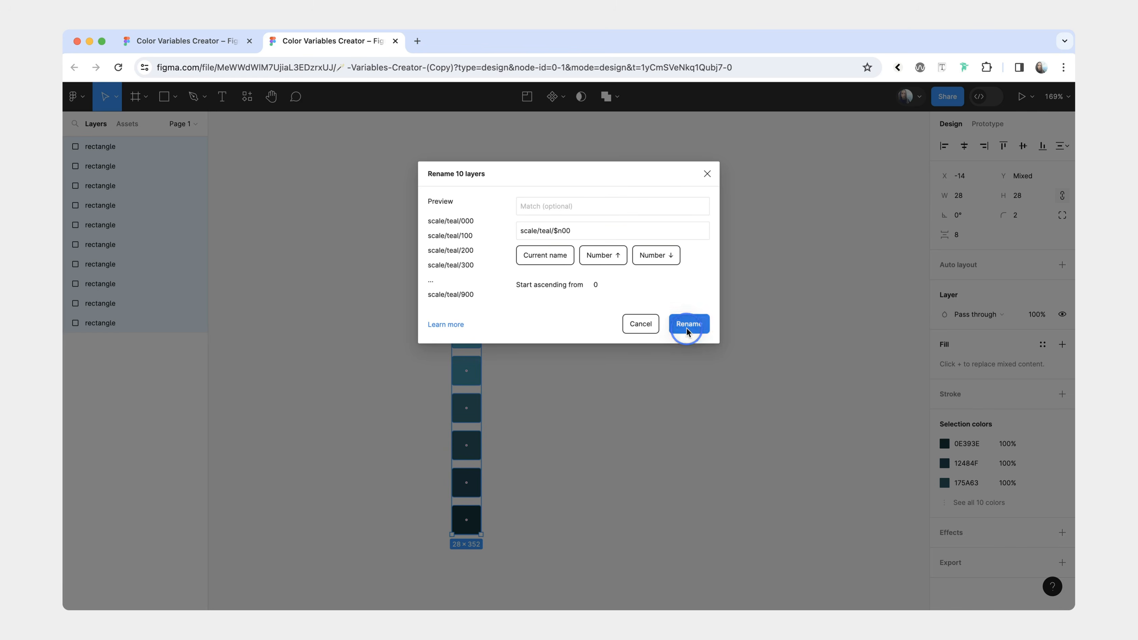
click(653, 279)
click(470, 184)
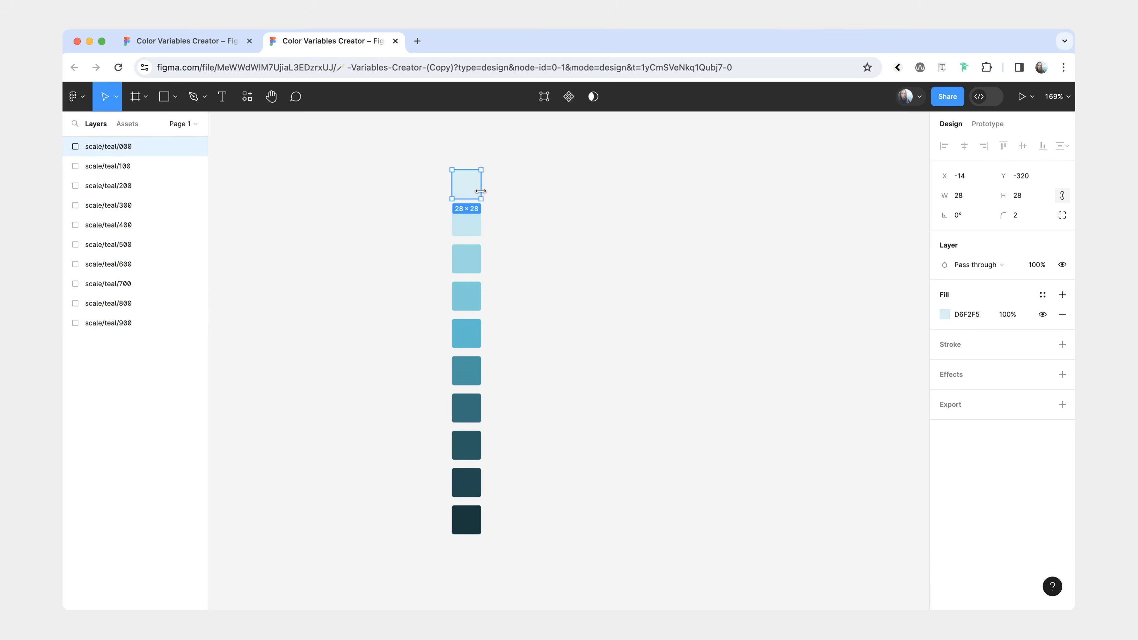
click(479, 534)
click(720, 385)
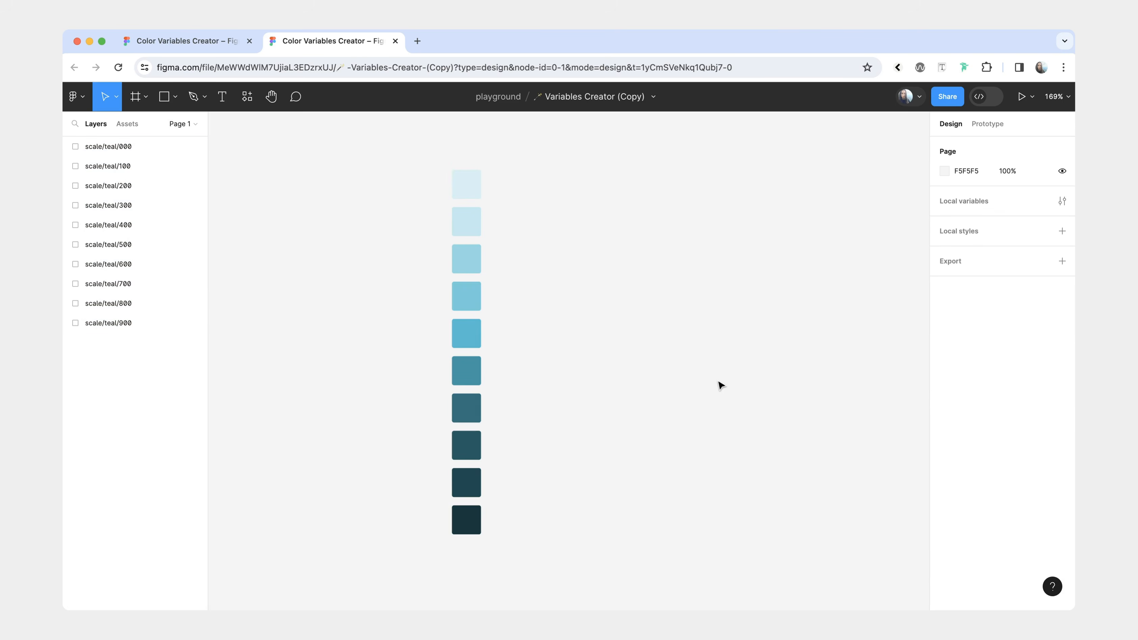